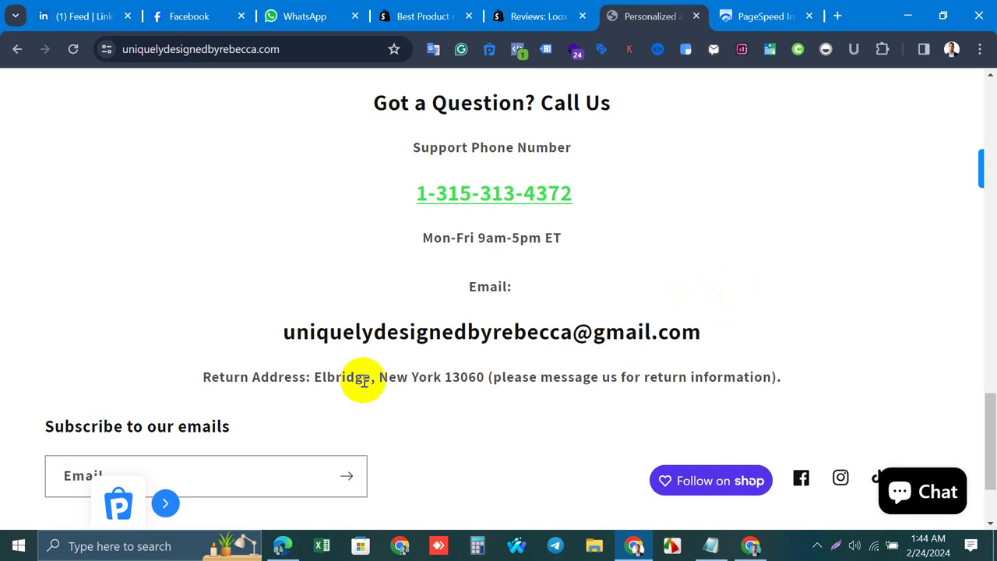
Open the bookmarked BD Buyer Info. spreadsheet in a new browser tab
scroll(738, 367, up, 15)
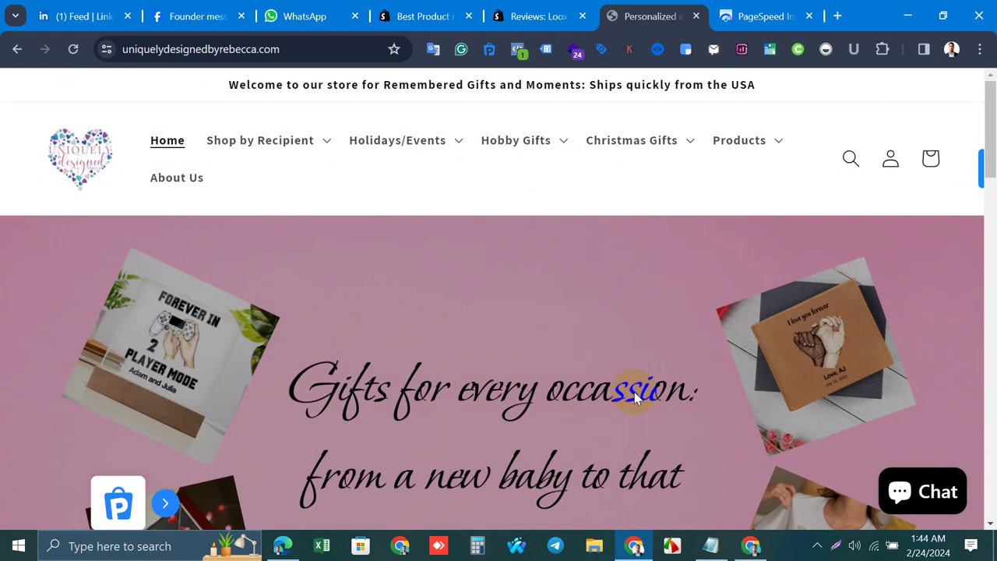
click(838, 17)
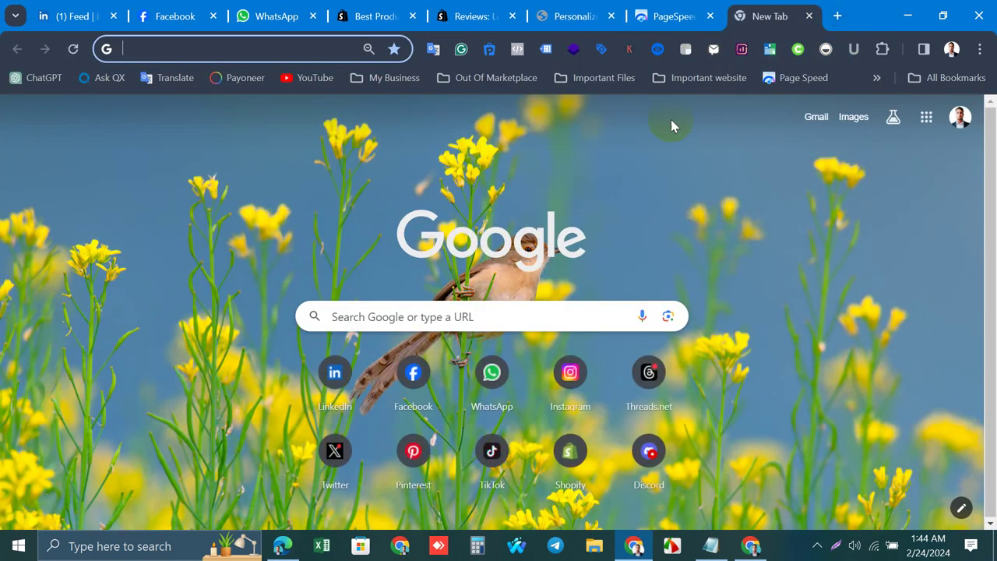
click(875, 77)
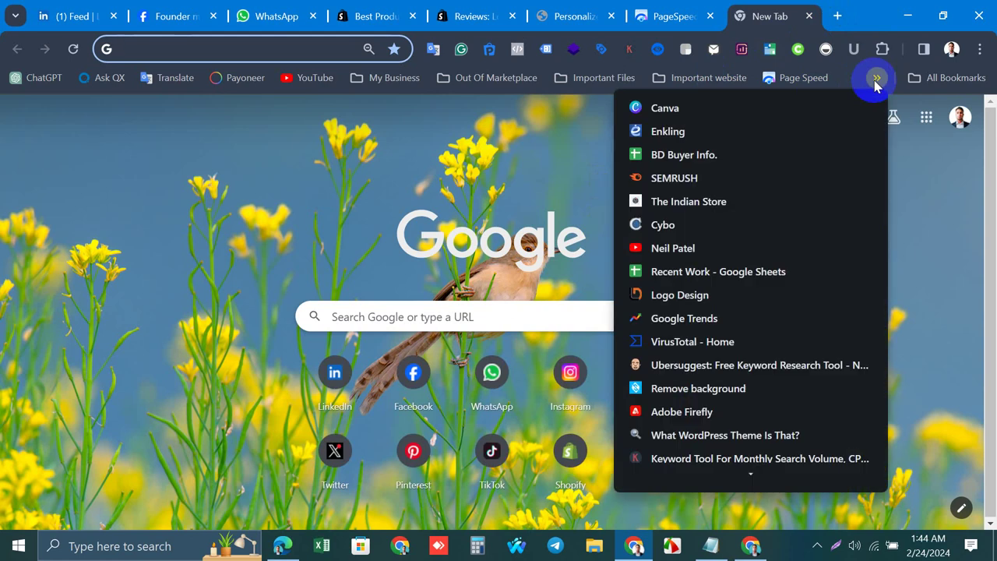
click(676, 157)
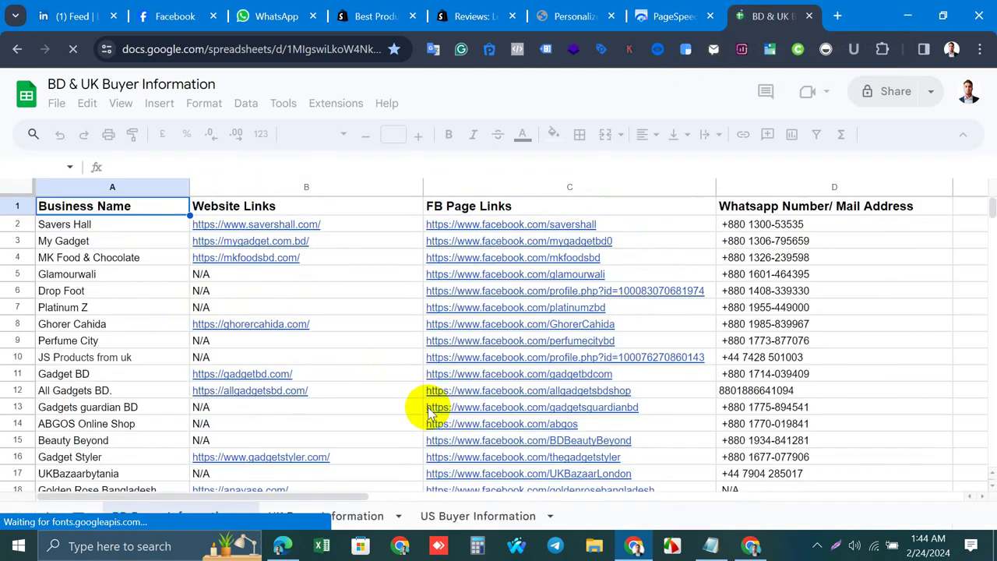
Examine the business entries in the BD Buyer Information sheet, including the website link in the True Glam row
scroll(367, 420, down, 3)
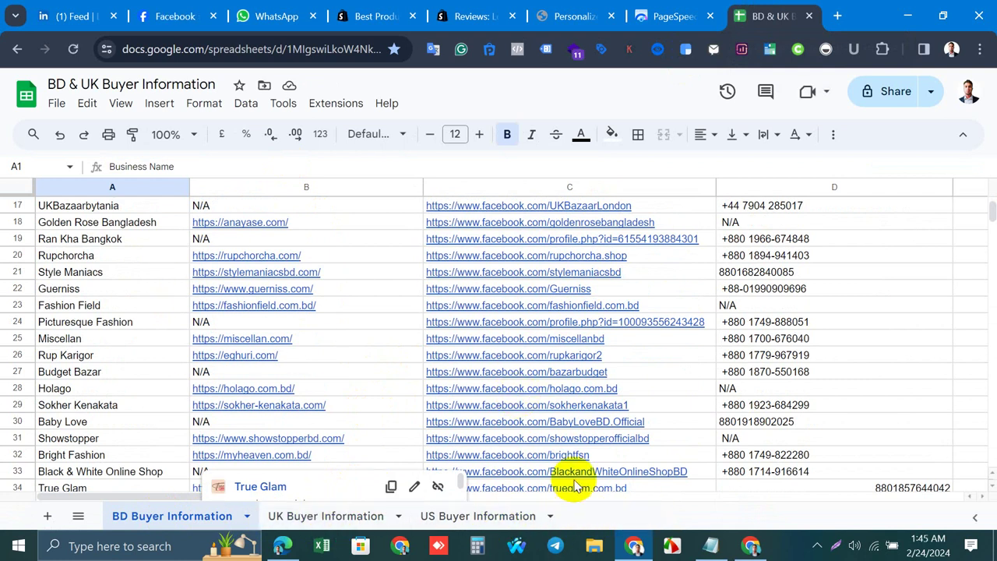
scroll(650, 378, down, 3)
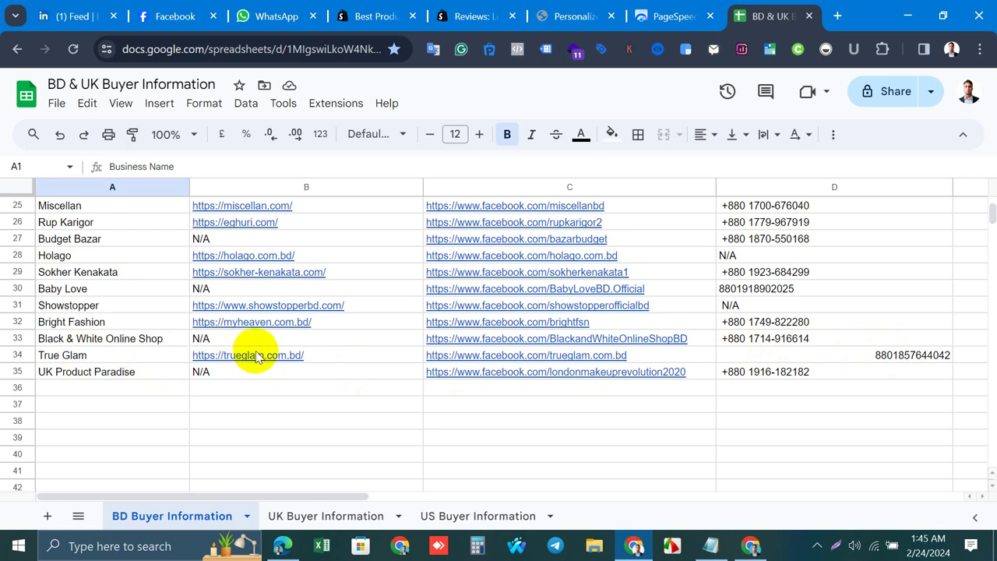
mouse_move(257, 355)
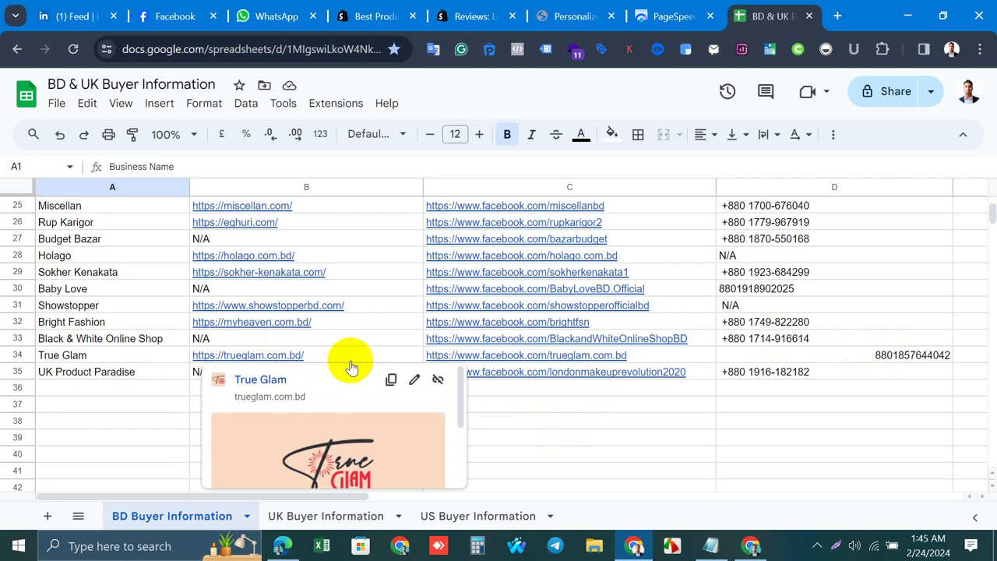
click(599, 422)
click(341, 356)
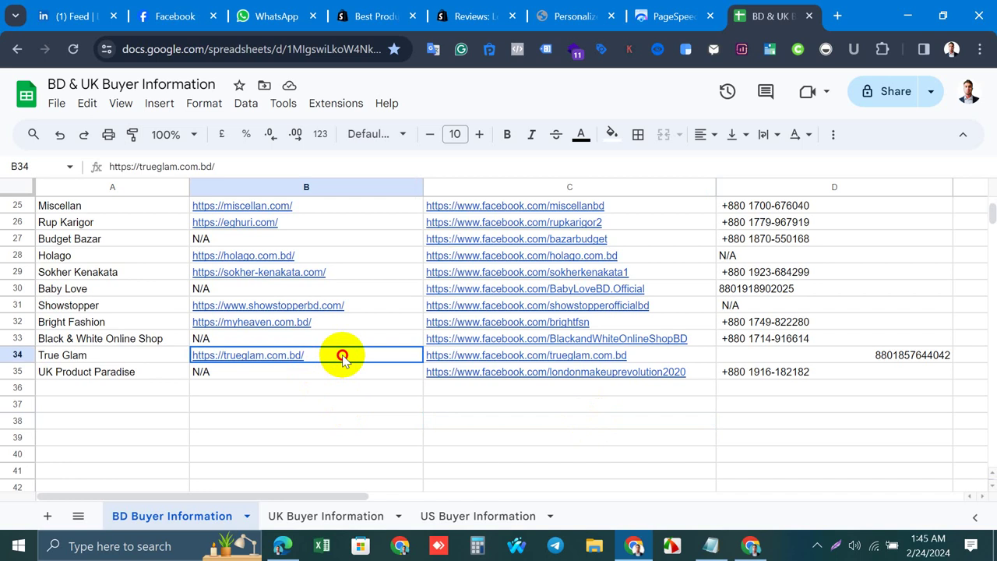
click(568, 422)
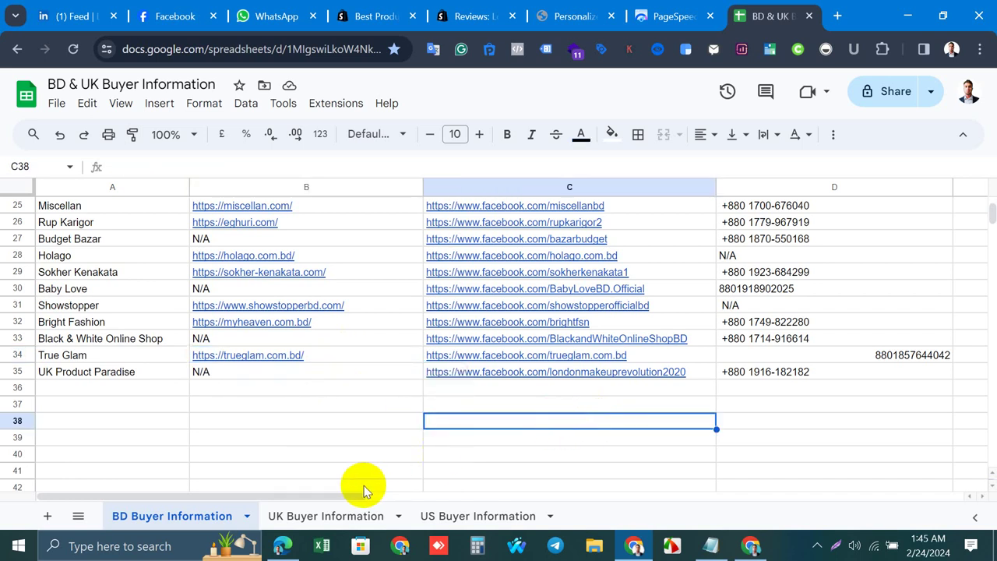
Examine the business name, website, FB page and WhatsApp/mail column headings in the UK Buyer Information sheet
click(330, 516)
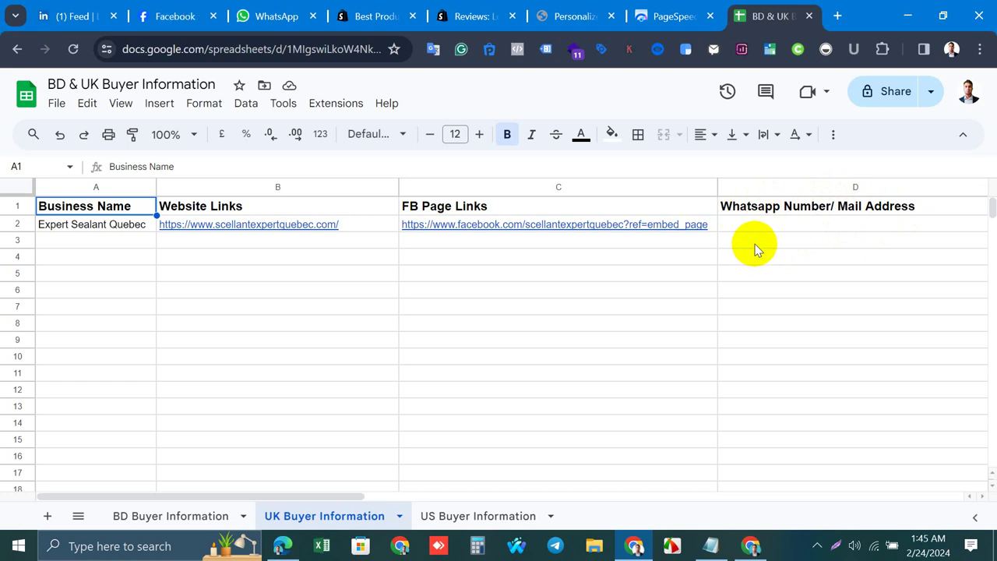
click(65, 211)
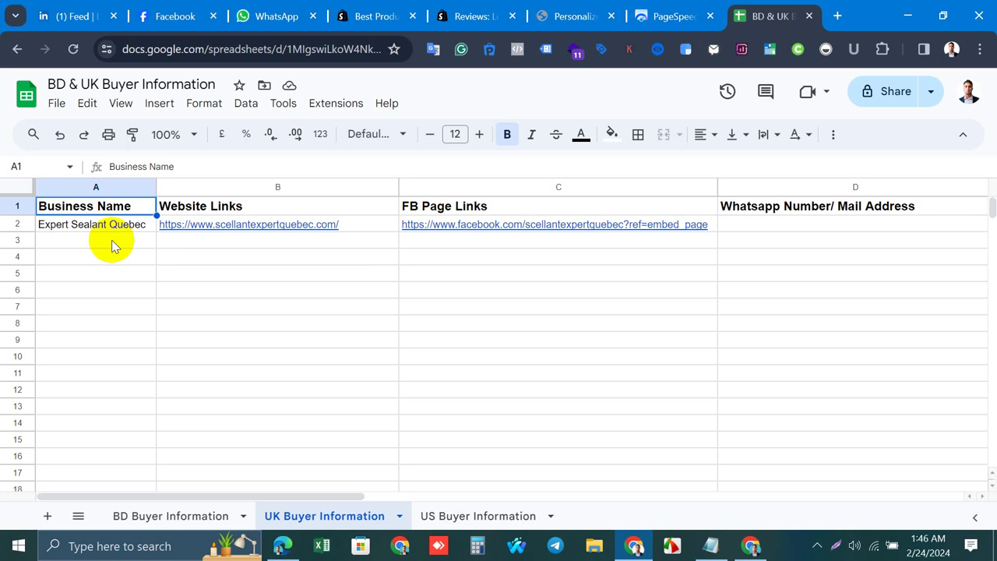
click(352, 206)
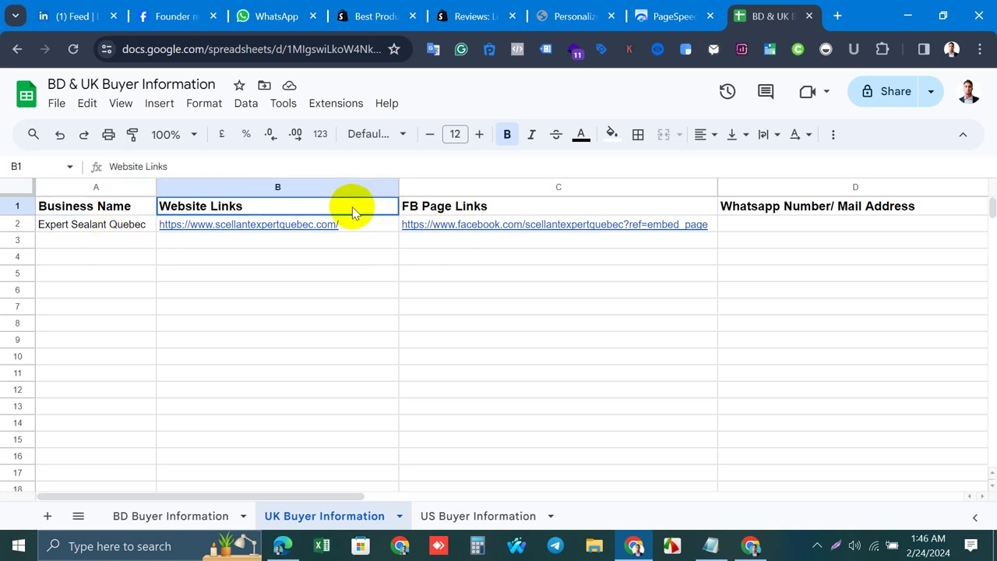
click(524, 204)
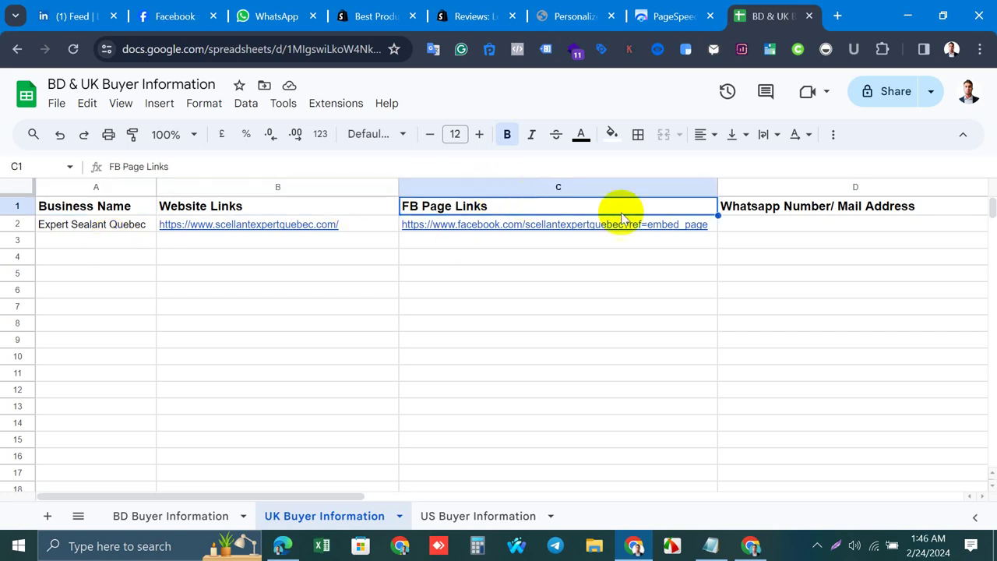
click(936, 205)
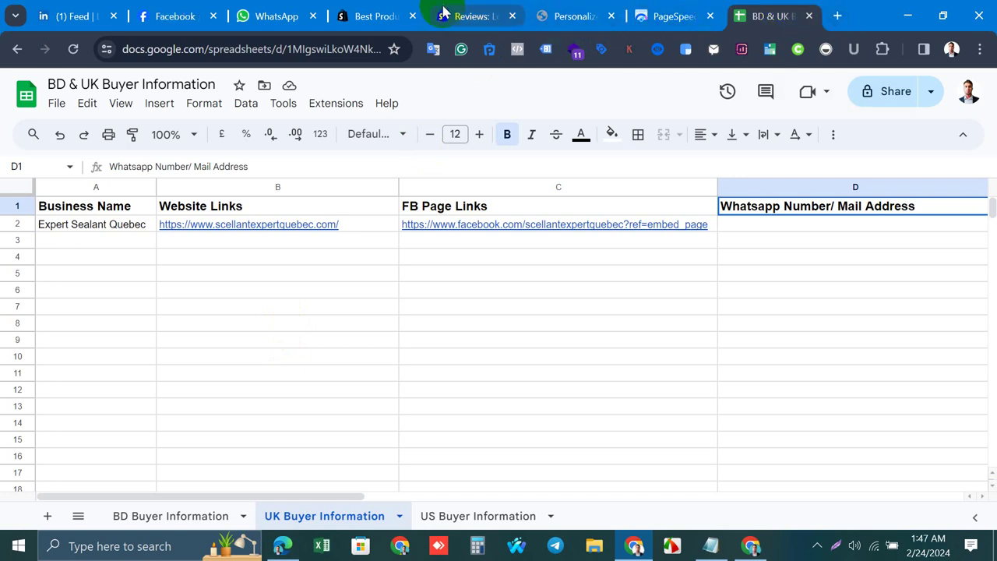
Close the Shopify review apps, Loox reviews, gift store and PageSpeed Insights pages, and select cell D2 in the buyer spreadsheet
click(372, 15)
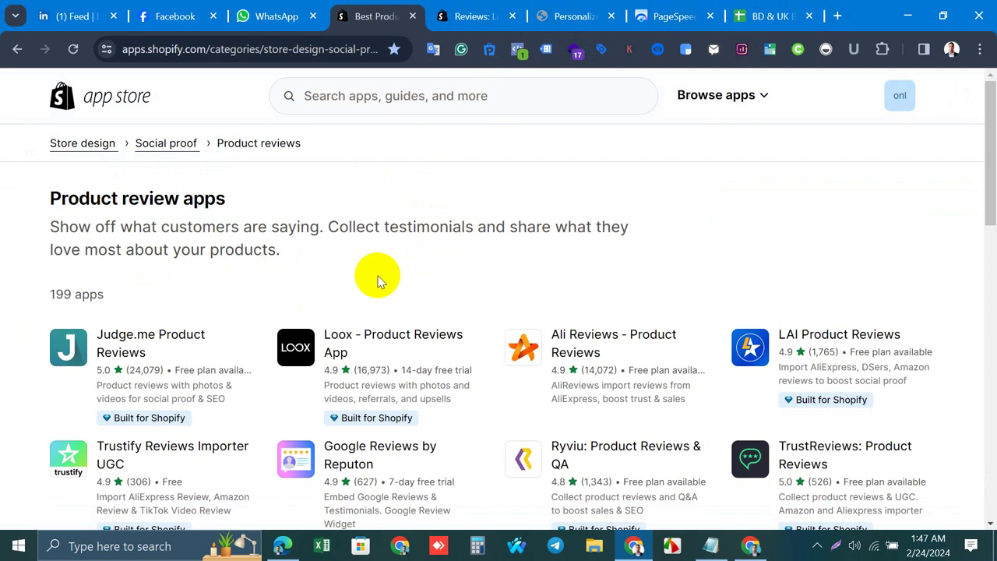
click(413, 16)
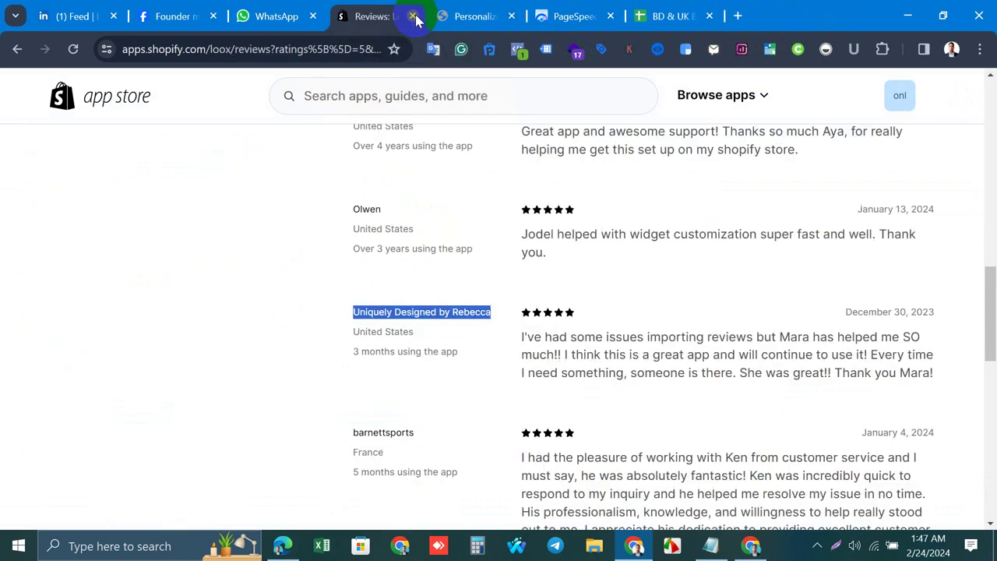
click(413, 16)
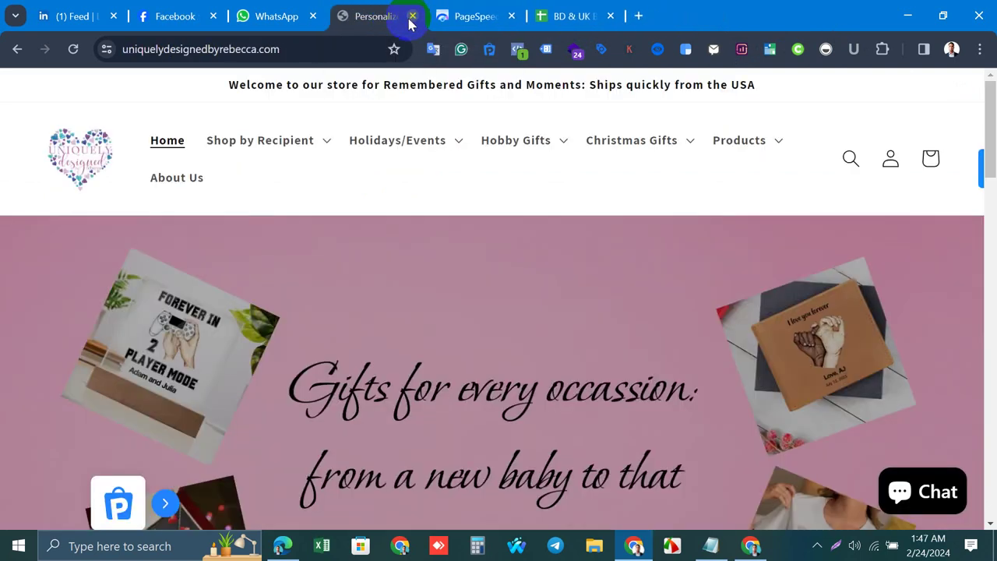
click(412, 16)
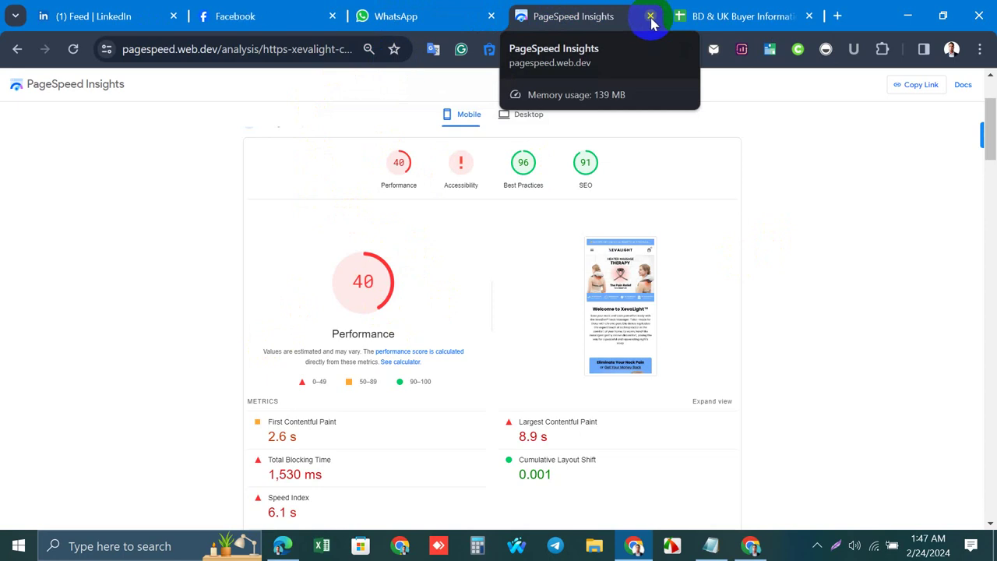
click(650, 16)
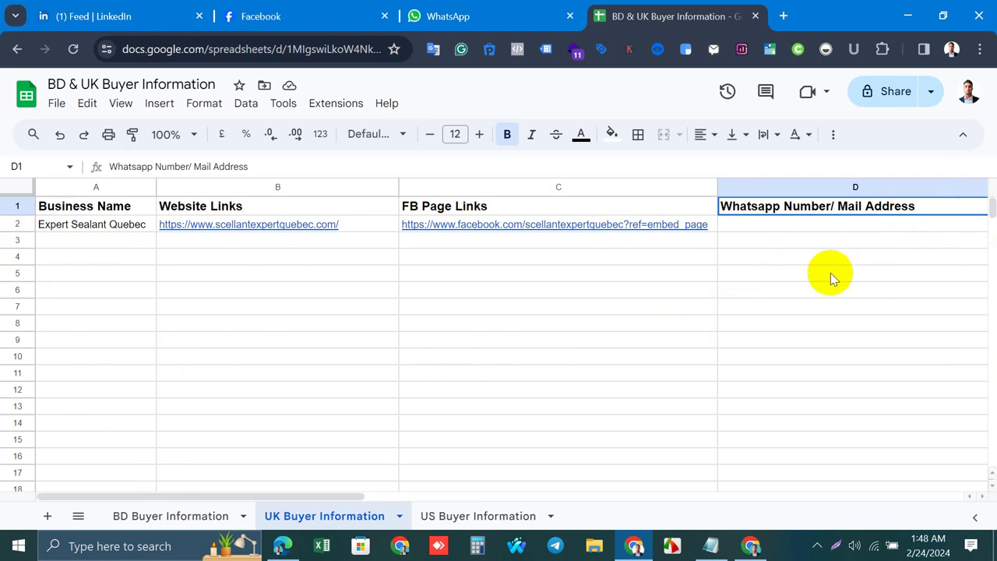
click(813, 224)
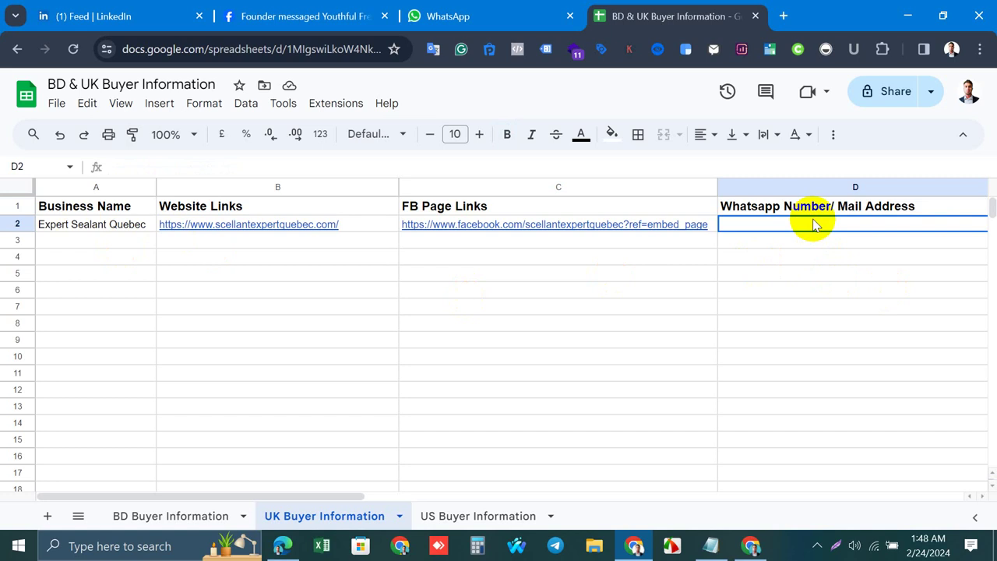
Open the Trustpilot bookmark from the Out Of Marketplace folder in a new browser tab
click(784, 16)
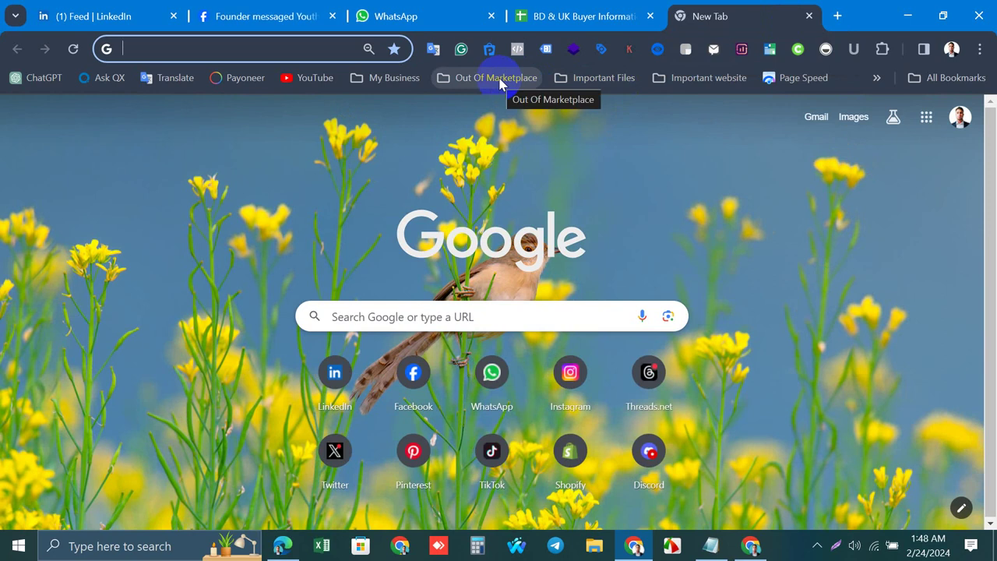
click(500, 82)
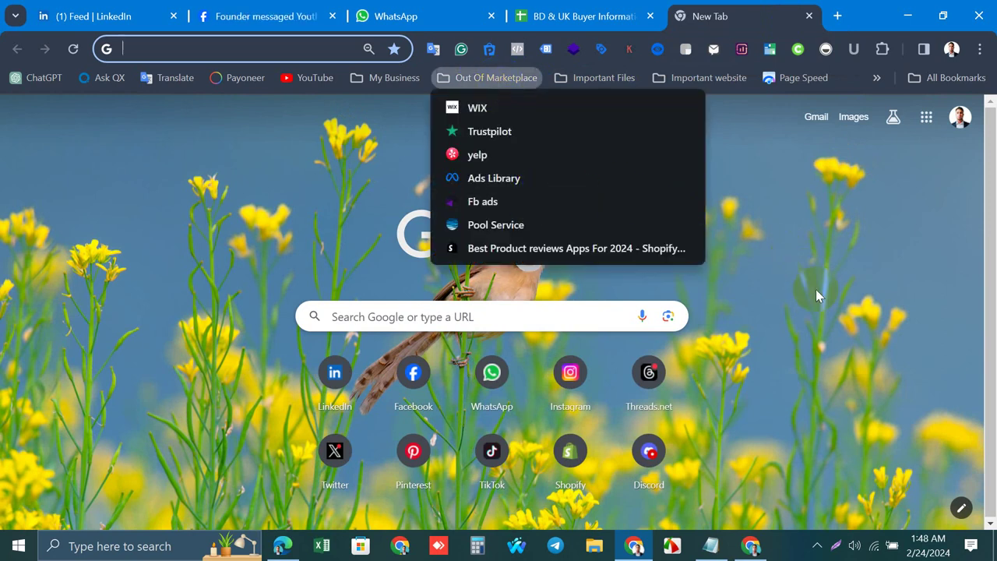
click(489, 134)
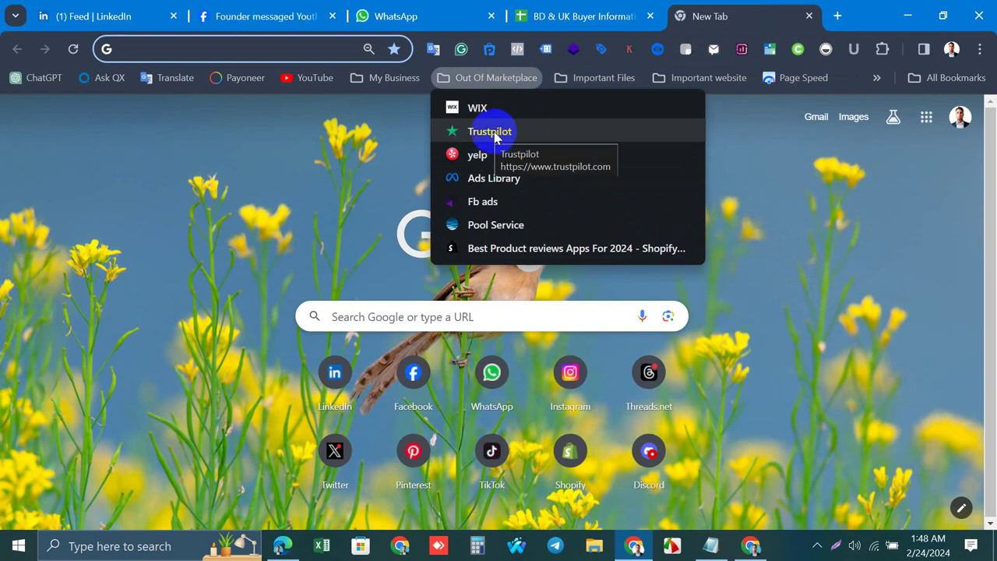
click(492, 133)
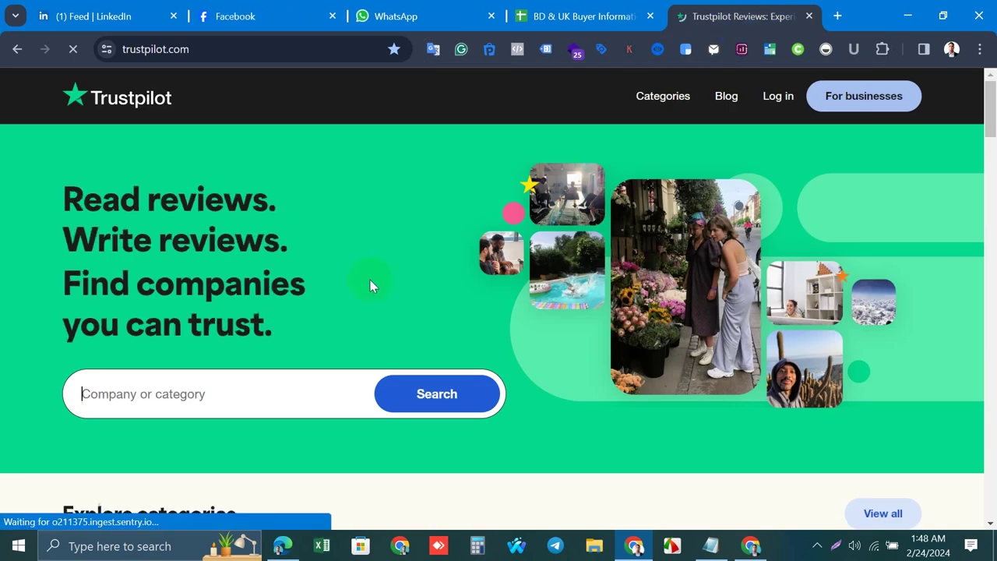
Look over Trustpilot's business categories and open the Clothing Store category
scroll(324, 300, down, 5)
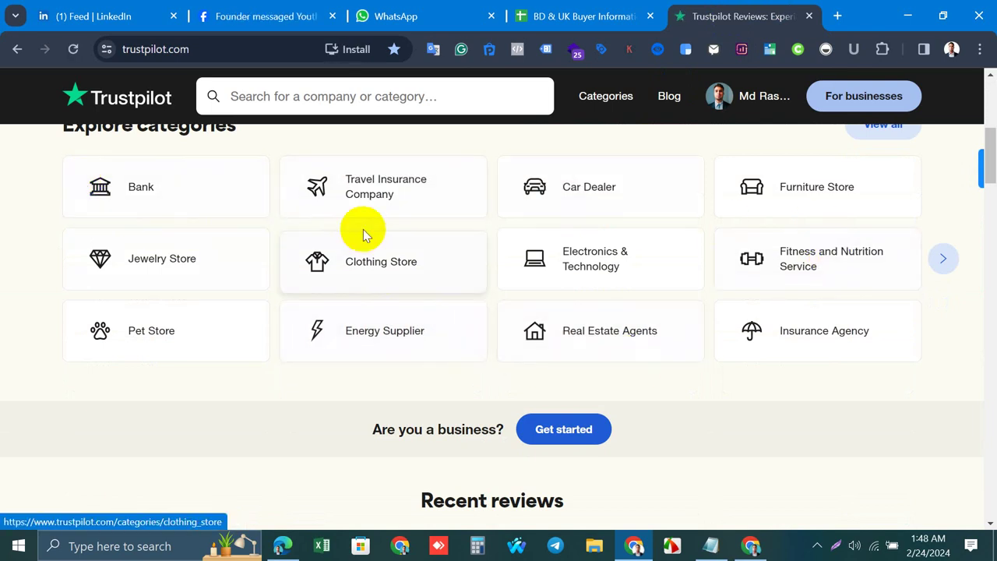
scroll(93, 275, up, 2)
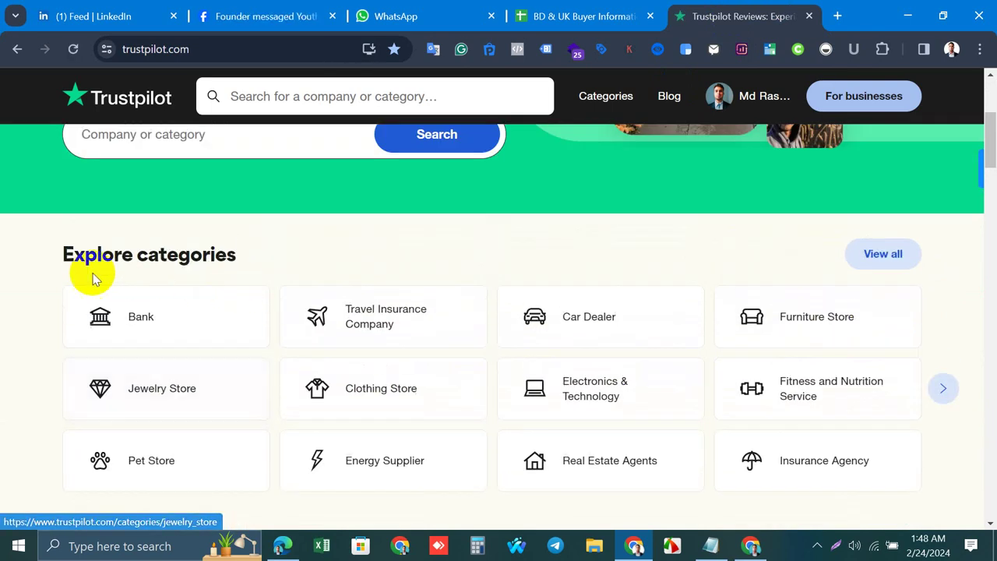
scroll(607, 359, down, 2)
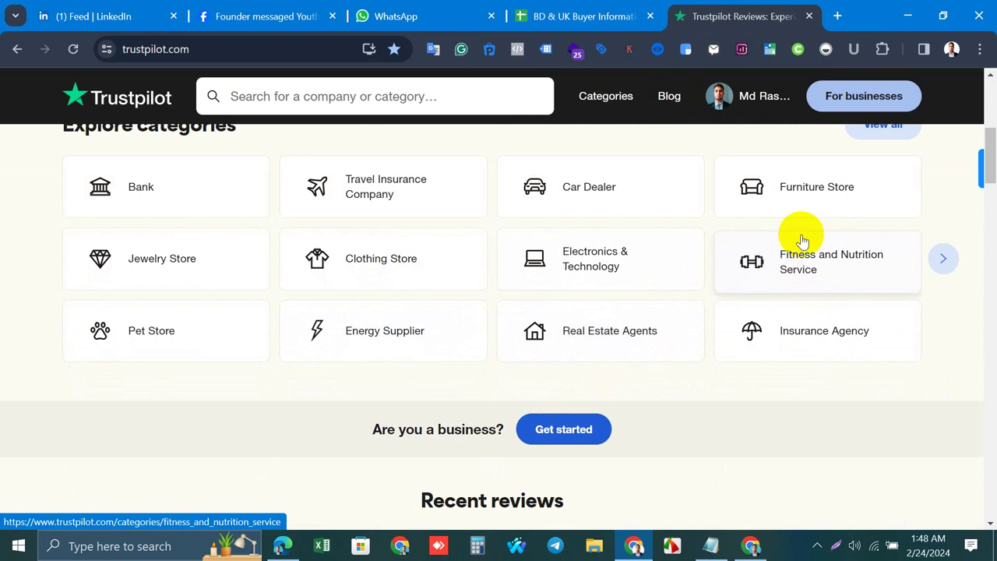
click(389, 273)
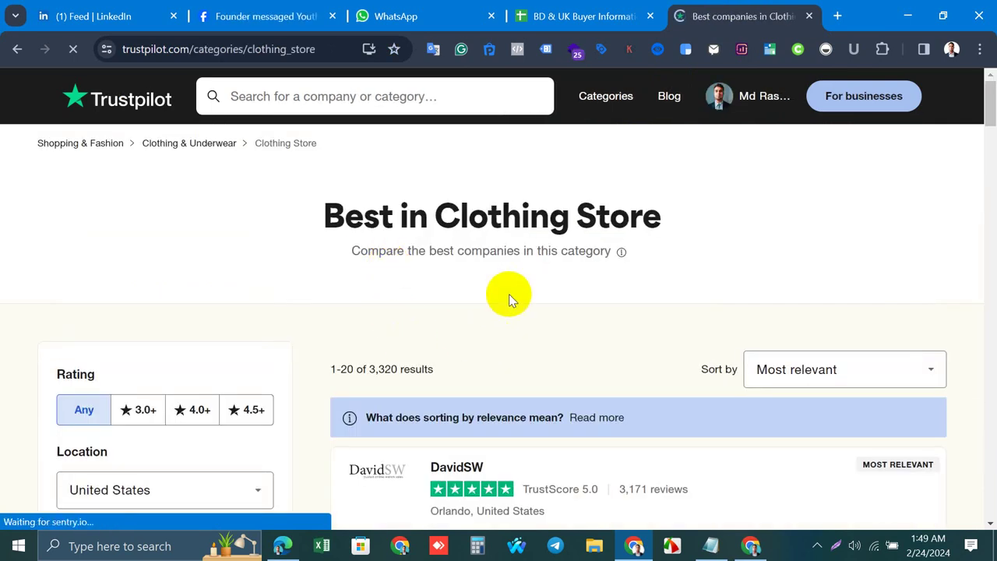
Look through the countries offered in the Clothing Store location filter, leaving United States selected
scroll(487, 351, down, 3)
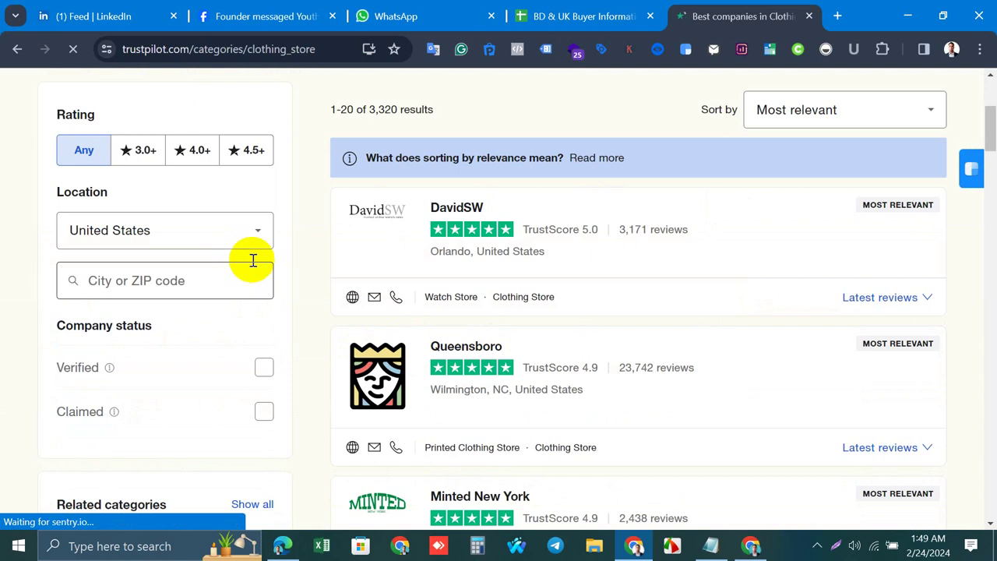
click(260, 232)
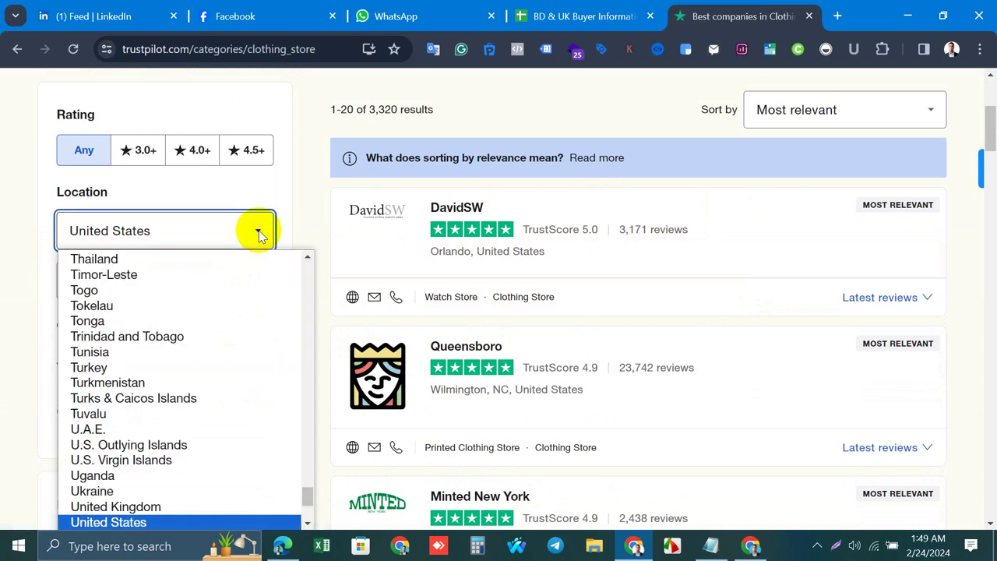
scroll(155, 366, up, 1)
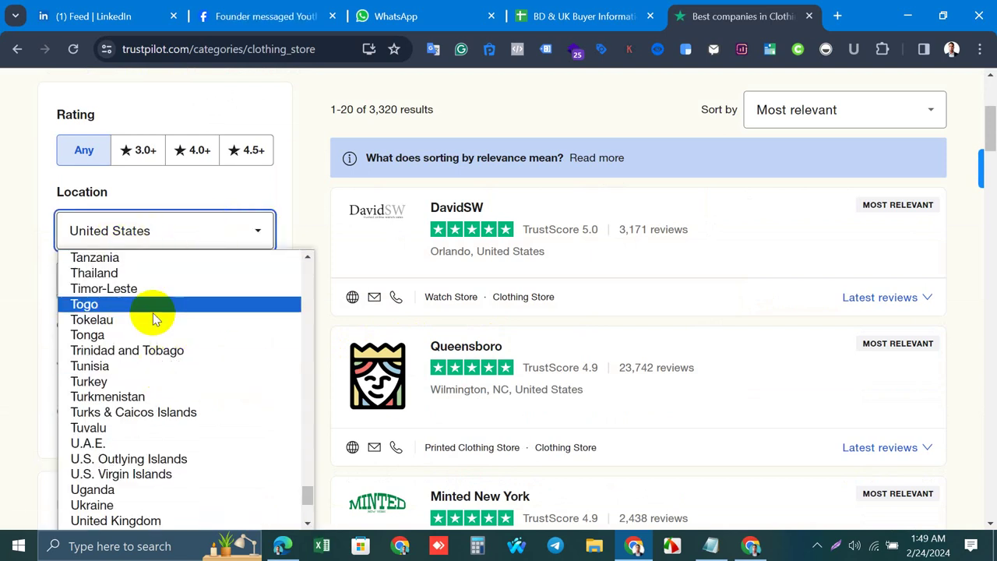
scroll(134, 443, down, 4)
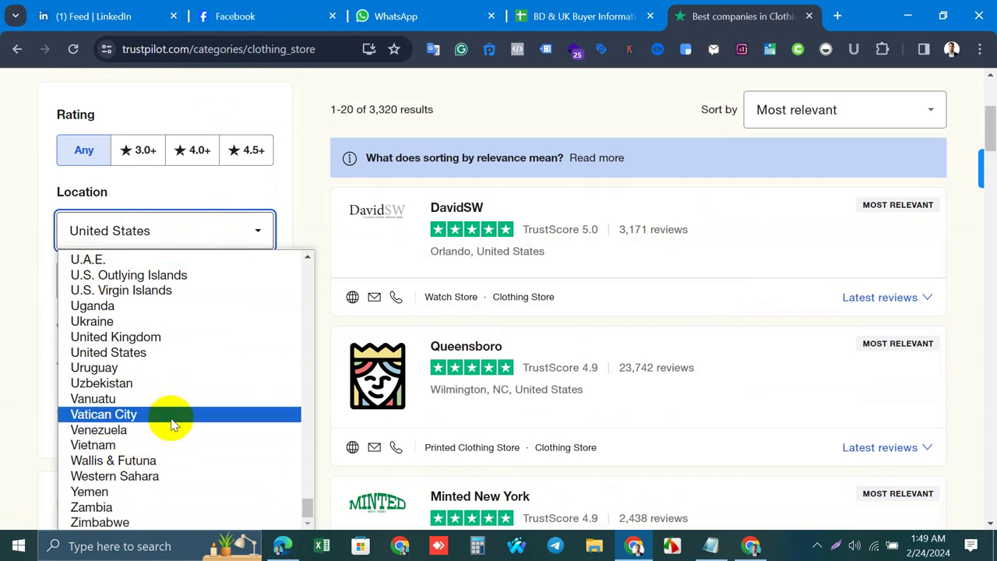
scroll(171, 424, up, 20)
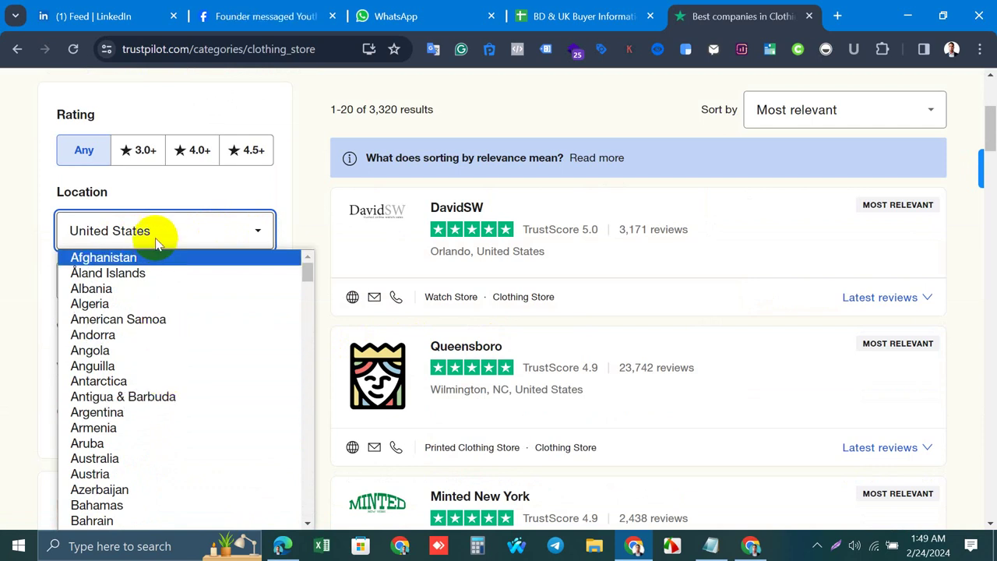
click(245, 227)
click(257, 232)
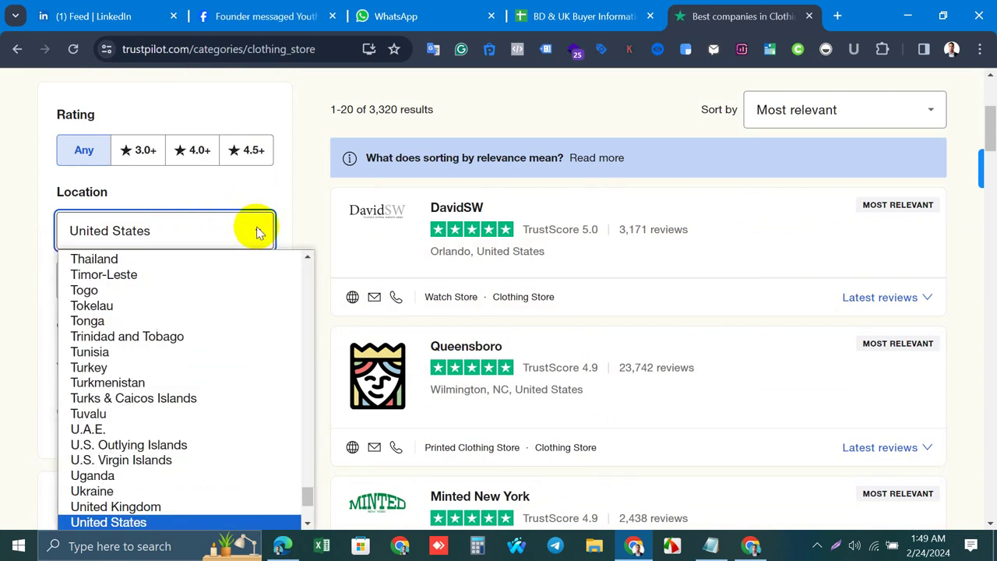
scroll(160, 405, down, 4)
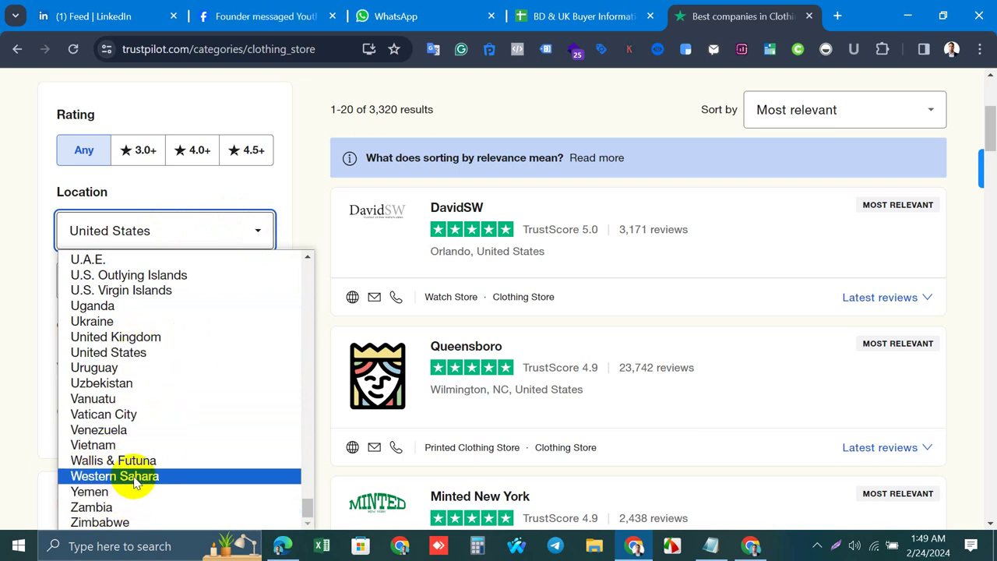
scroll(189, 440, up, 20)
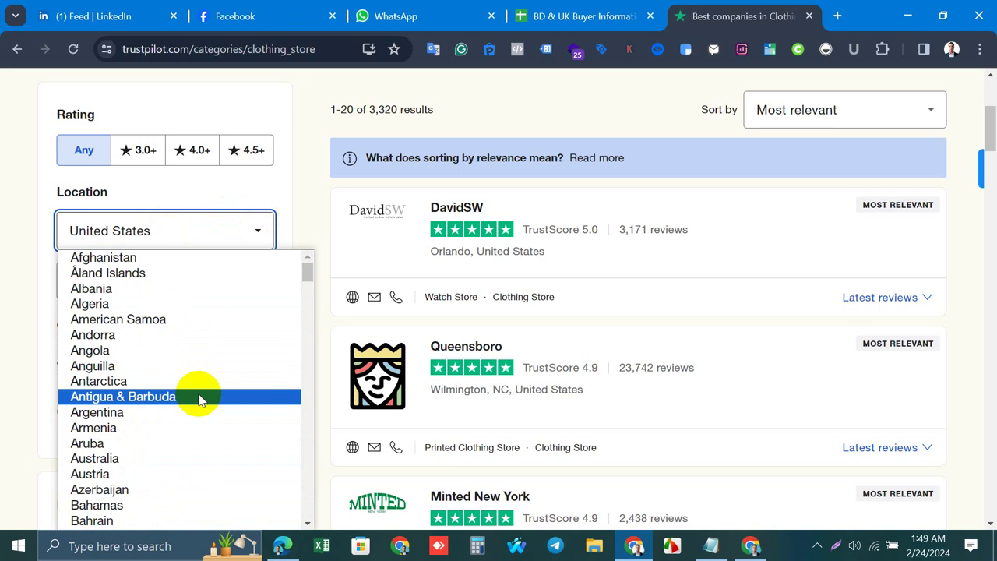
scroll(199, 399, down, 3)
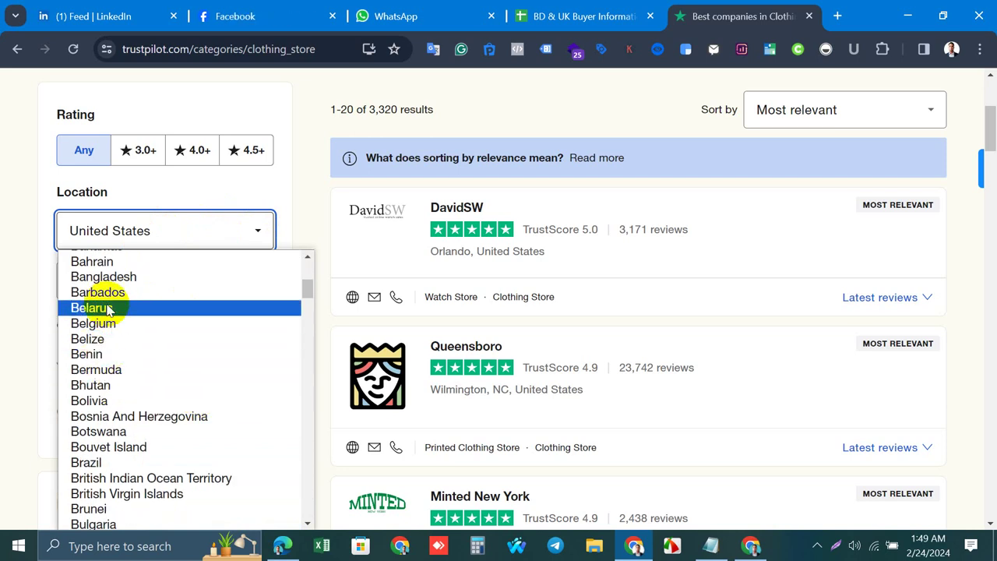
scroll(128, 284, up, 3)
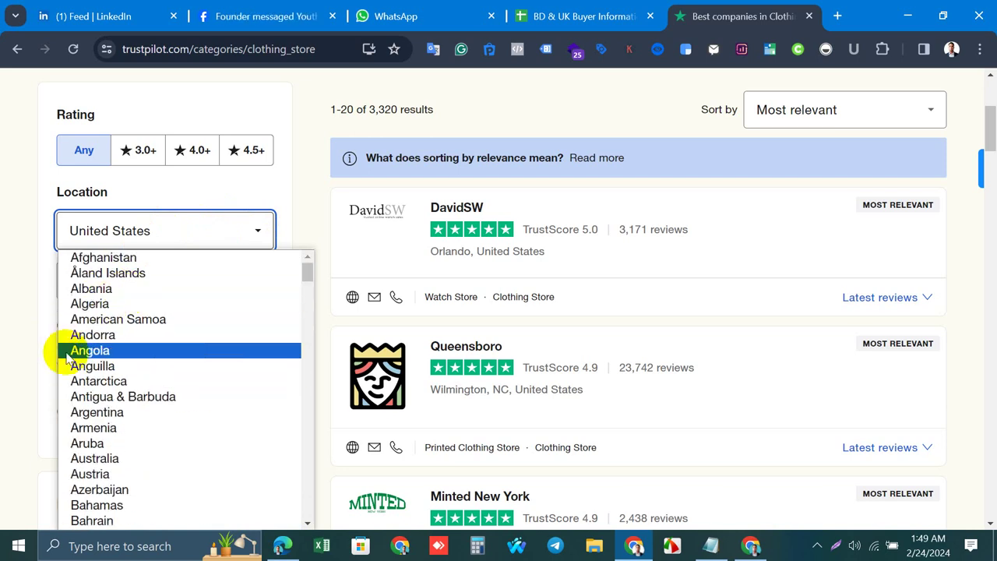
scroll(161, 412, down, 6)
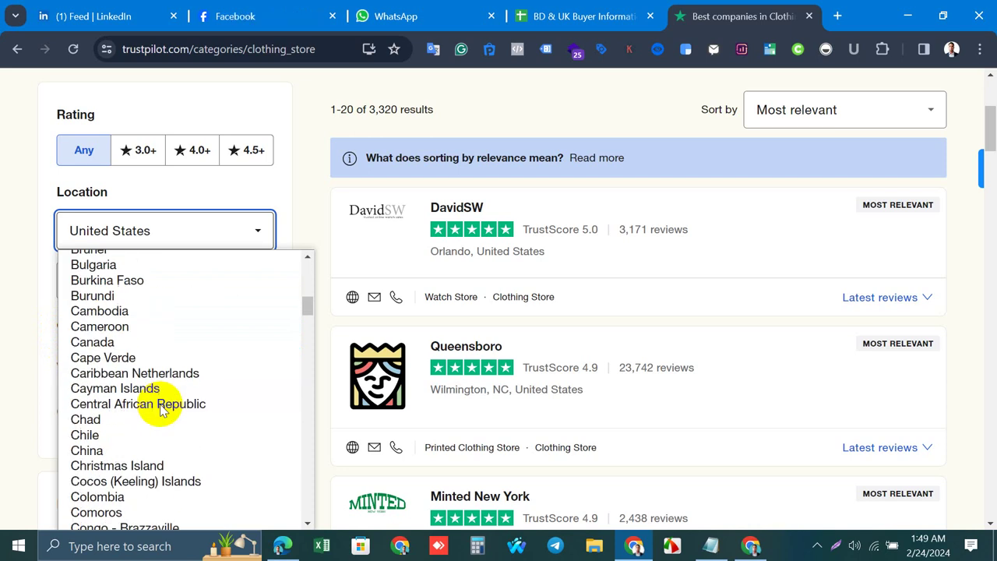
scroll(178, 448, down, 7)
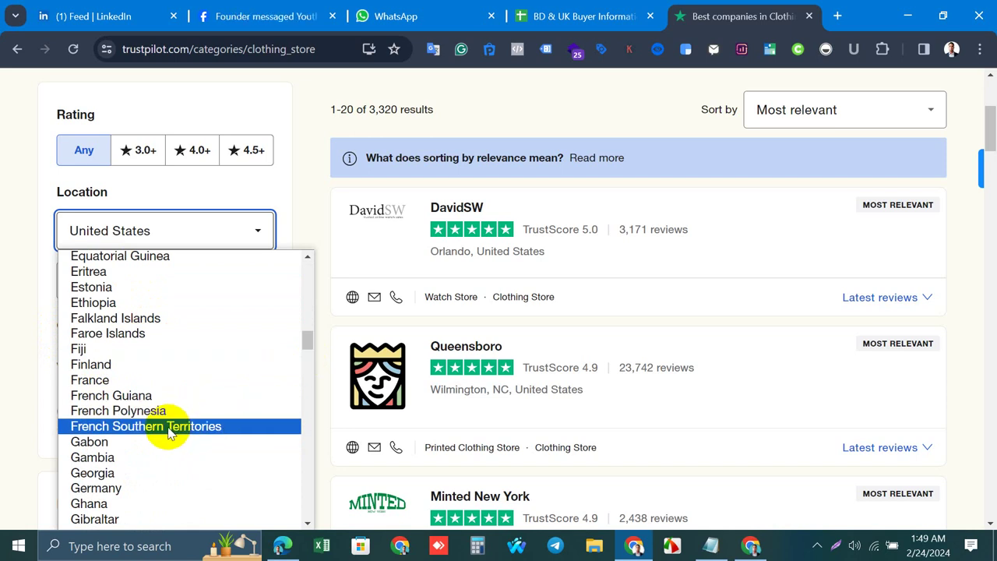
scroll(122, 440, down, 6)
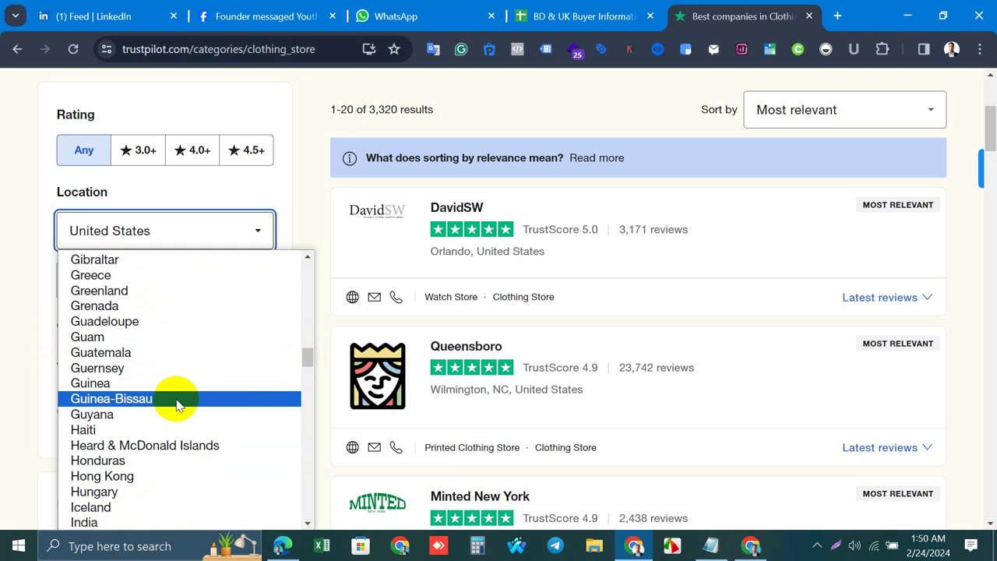
scroll(177, 401, up, 15)
click(201, 229)
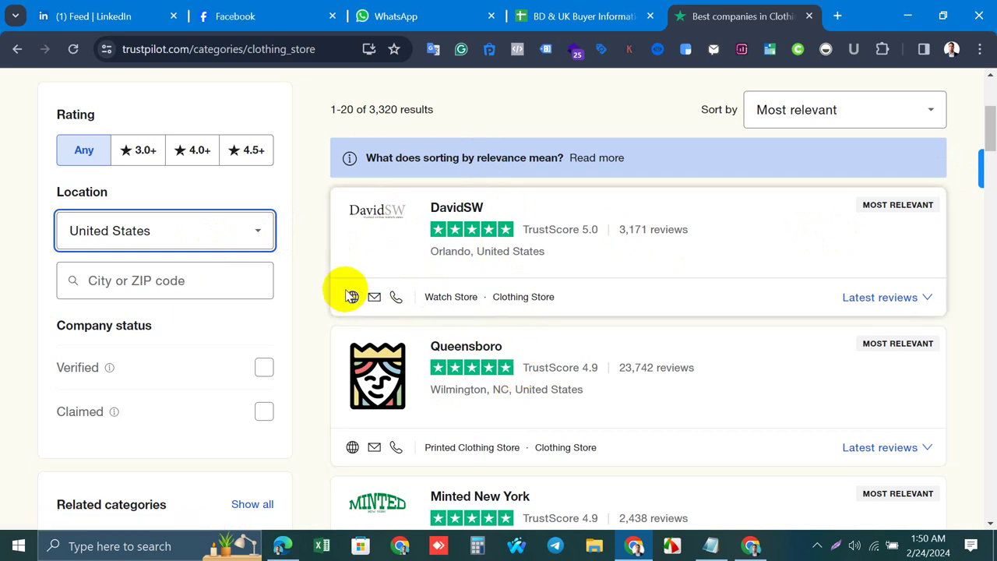
Check the latest reviews of DavidSW, collapse them, and show the company's contact details
click(924, 298)
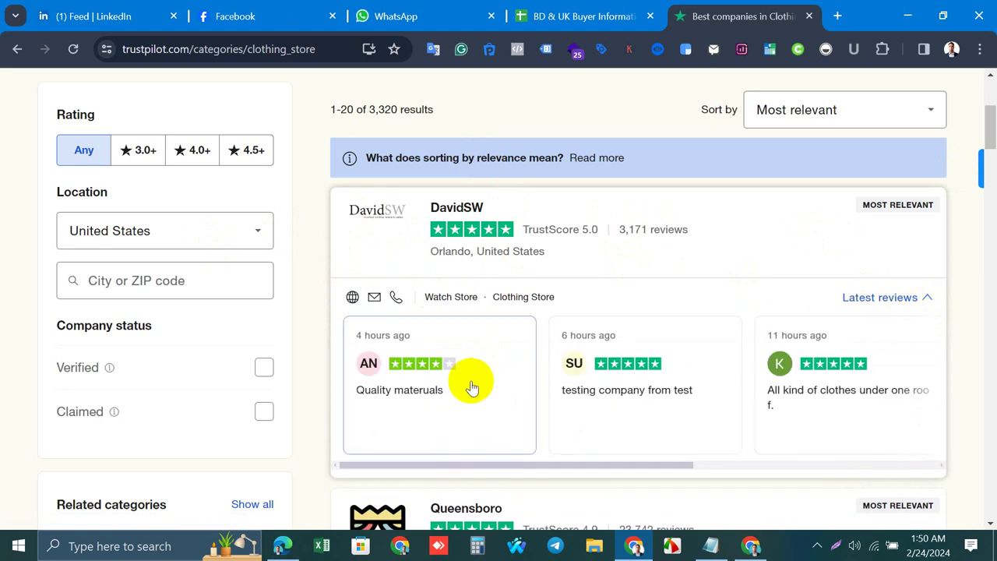
click(924, 296)
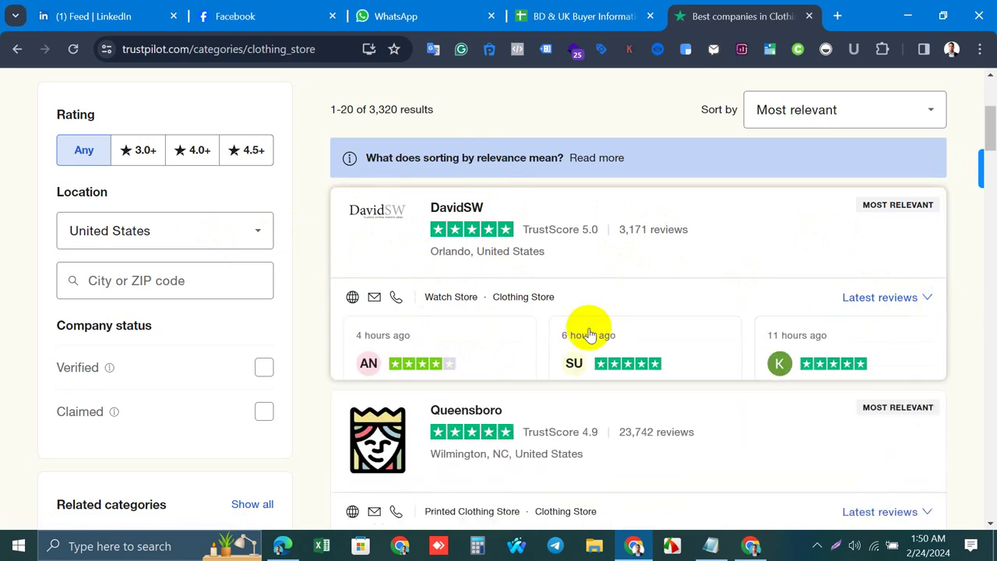
right_click(352, 297)
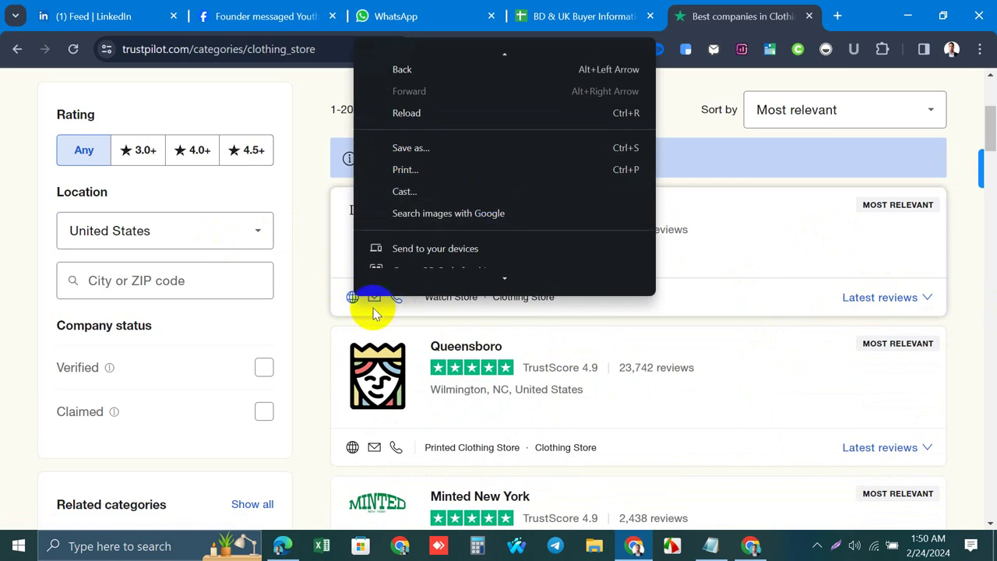
click(300, 306)
click(352, 298)
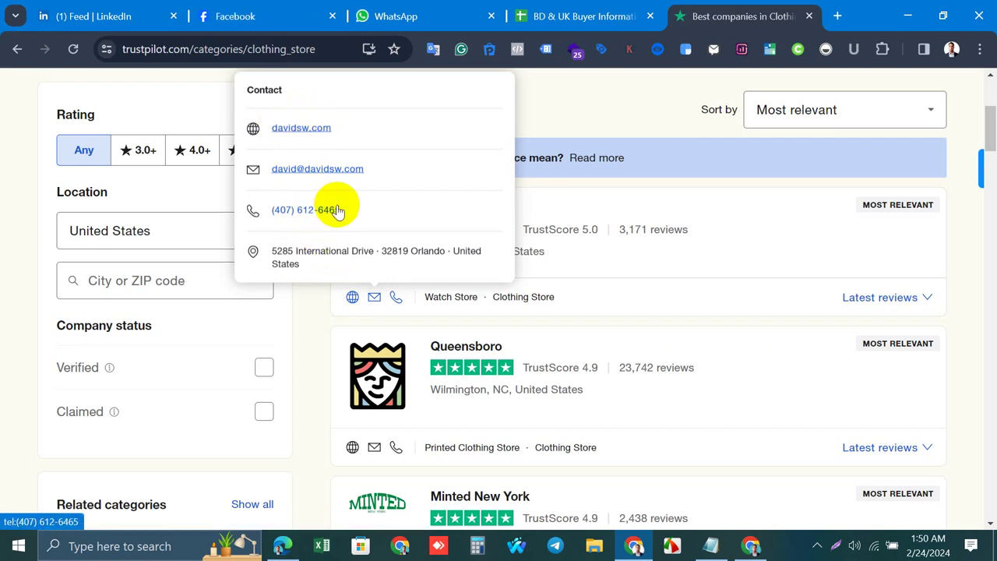
Open DavidSW's website from its contact details in a new browser tab and return to the Trustpilot listing
right_click(309, 134)
click(379, 143)
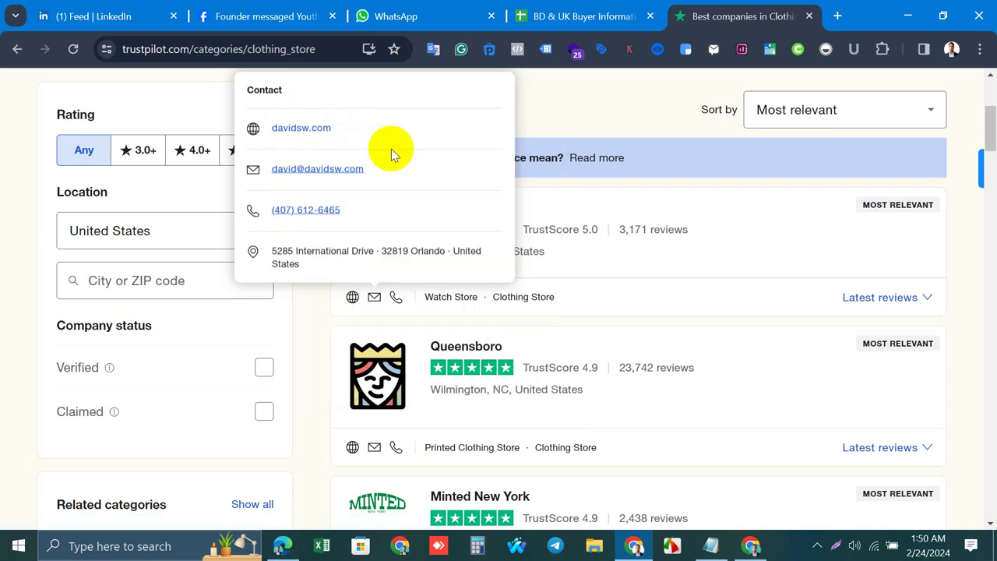
click(749, 11)
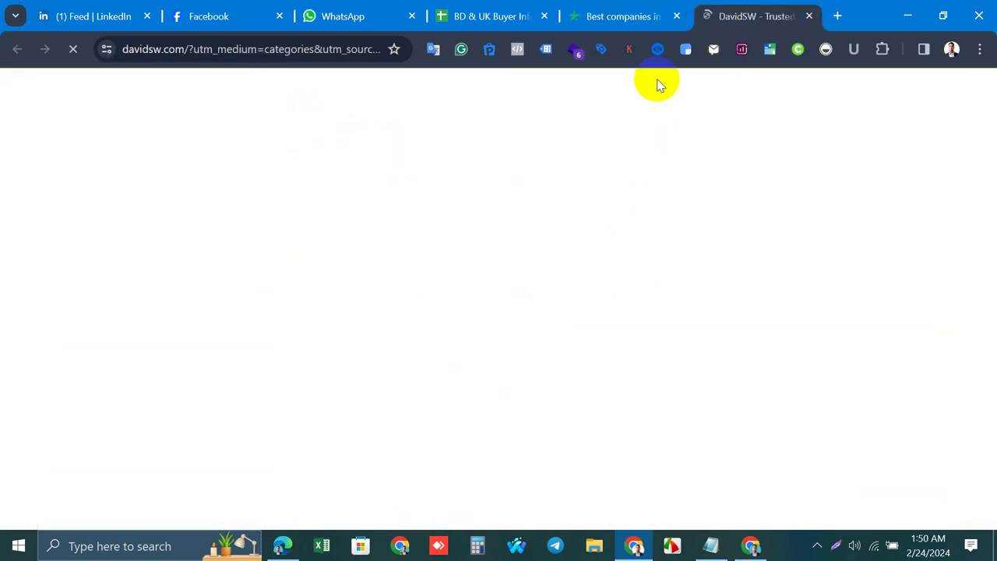
click(616, 14)
click(559, 96)
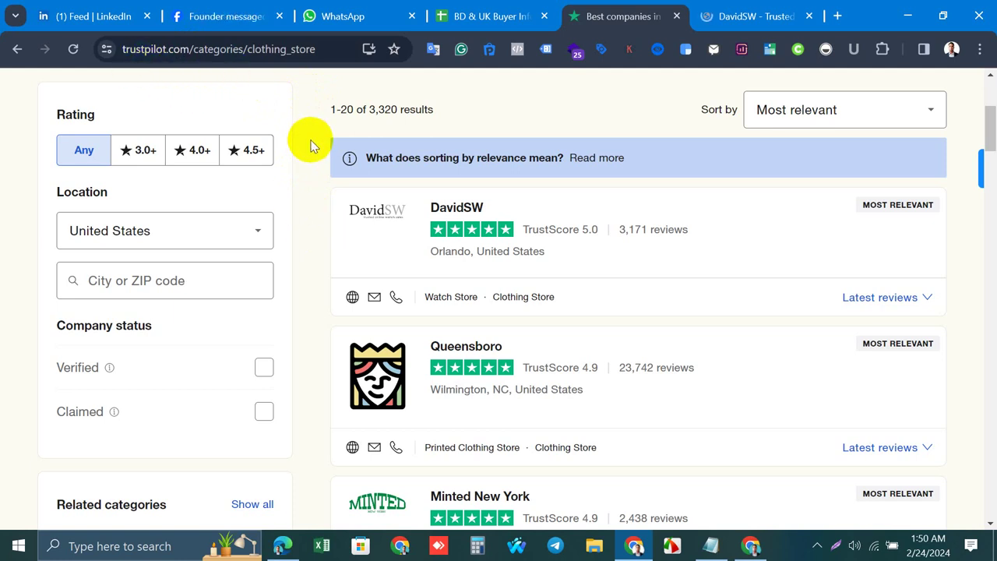
Examine the DavidSW website's homepage, including its new arrivals, brands section and social media links
click(759, 6)
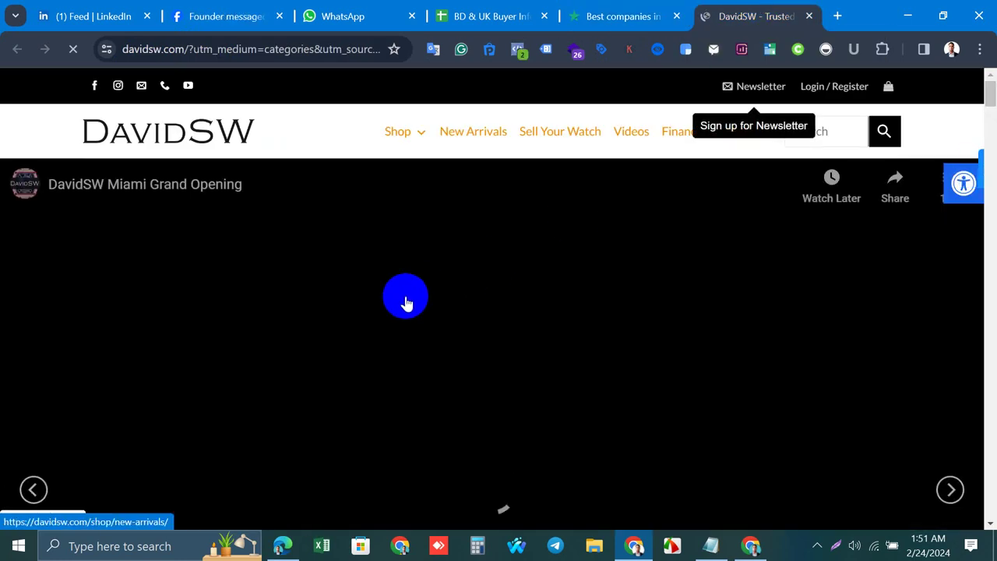
scroll(405, 302, down, 10)
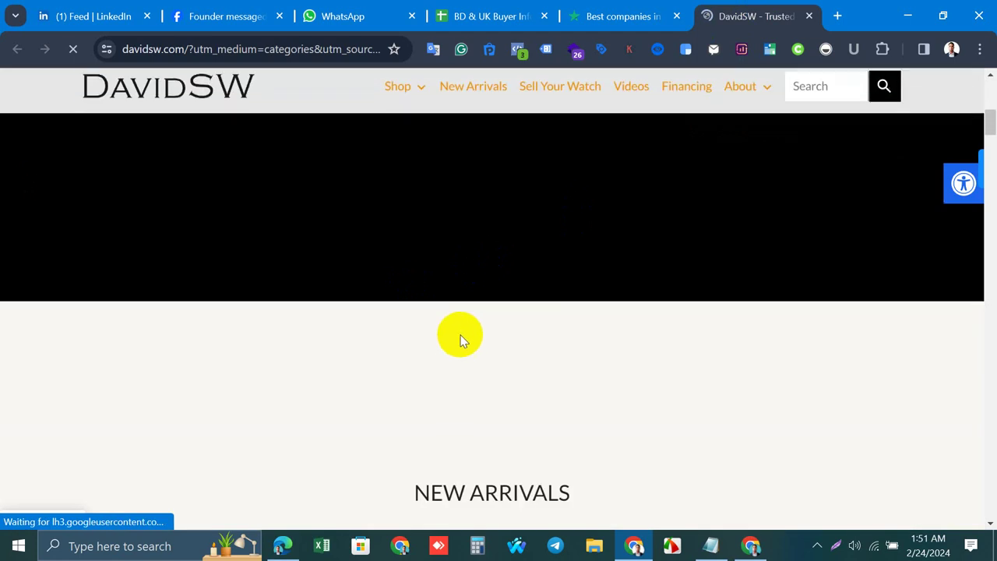
scroll(472, 374, up, 8)
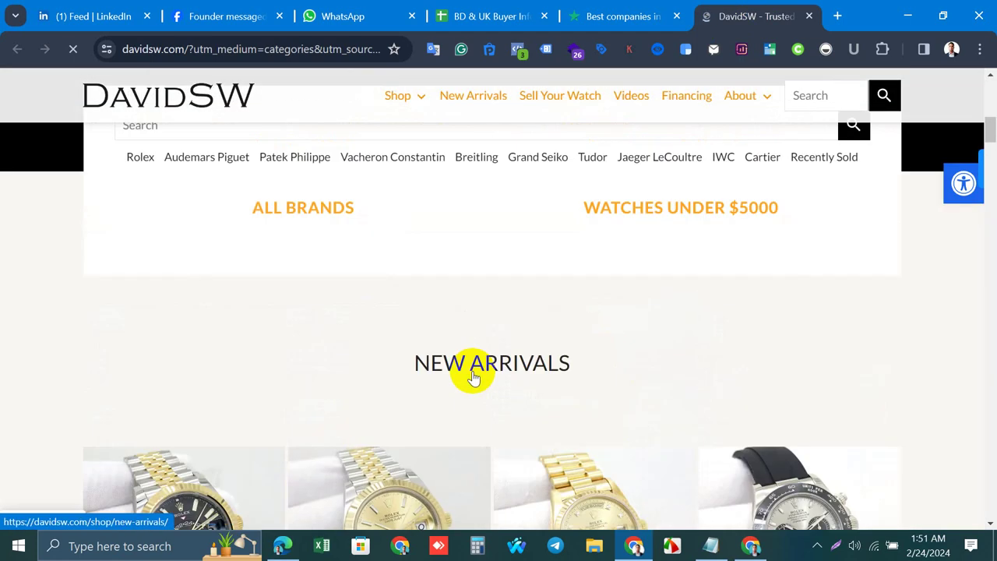
scroll(473, 378, down, 10)
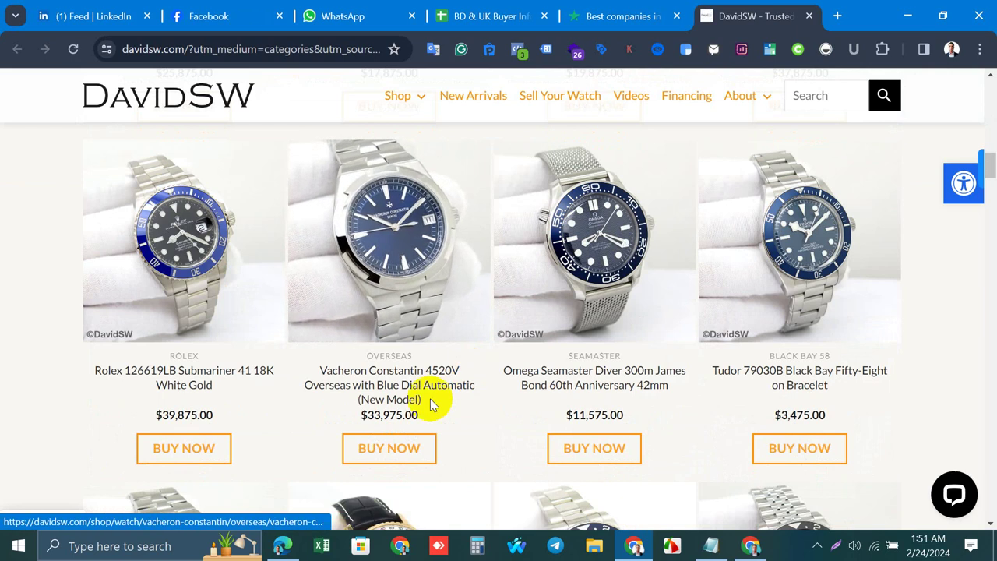
mouse_move(878, 397)
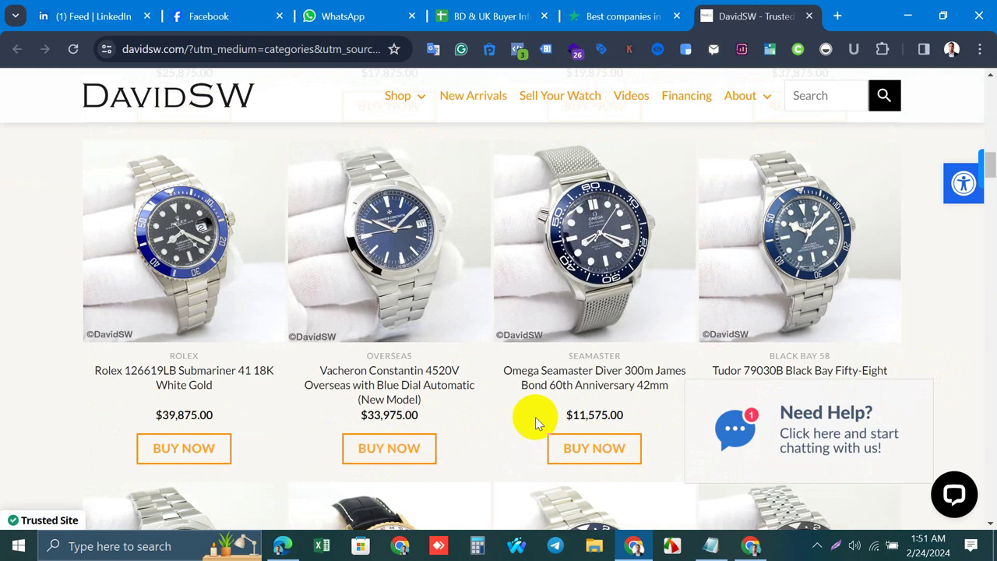
scroll(534, 419, down, 3)
scroll(475, 397, down, 3)
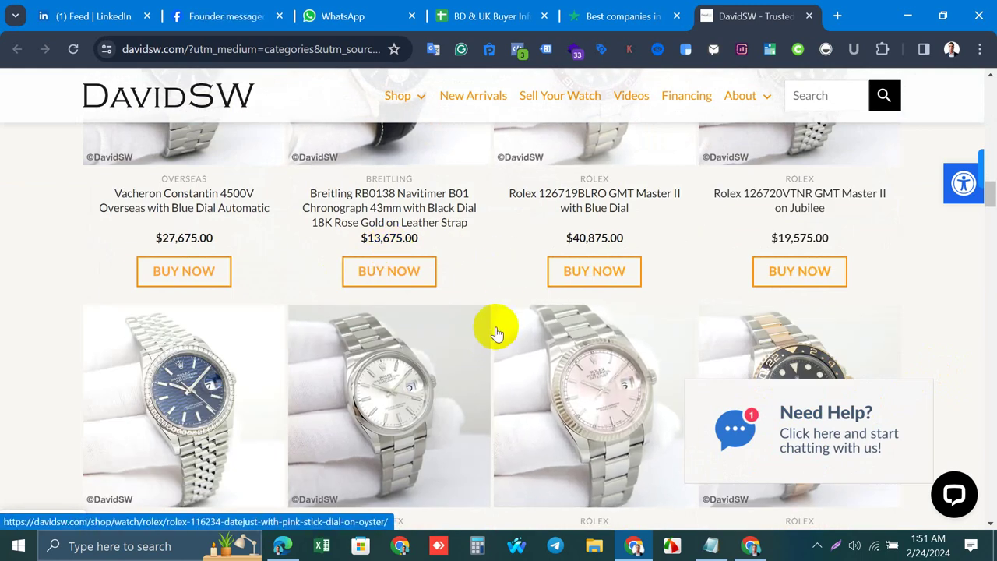
scroll(497, 335, down, 5)
scroll(497, 333, down, 10)
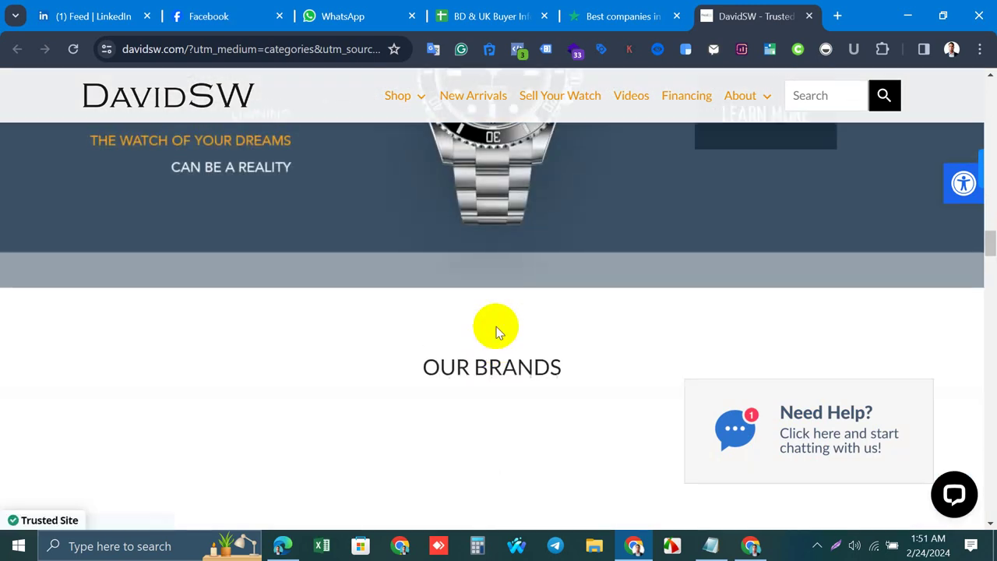
scroll(496, 333, up, 15)
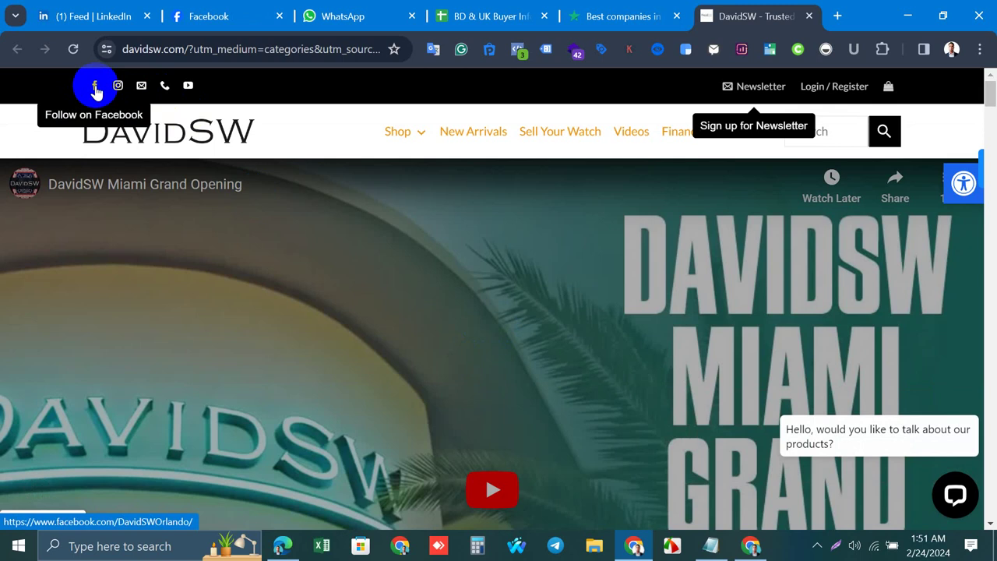
Open DavidSW's Facebook page from its website in a new tab and look over the page's intro and posts
right_click(95, 90)
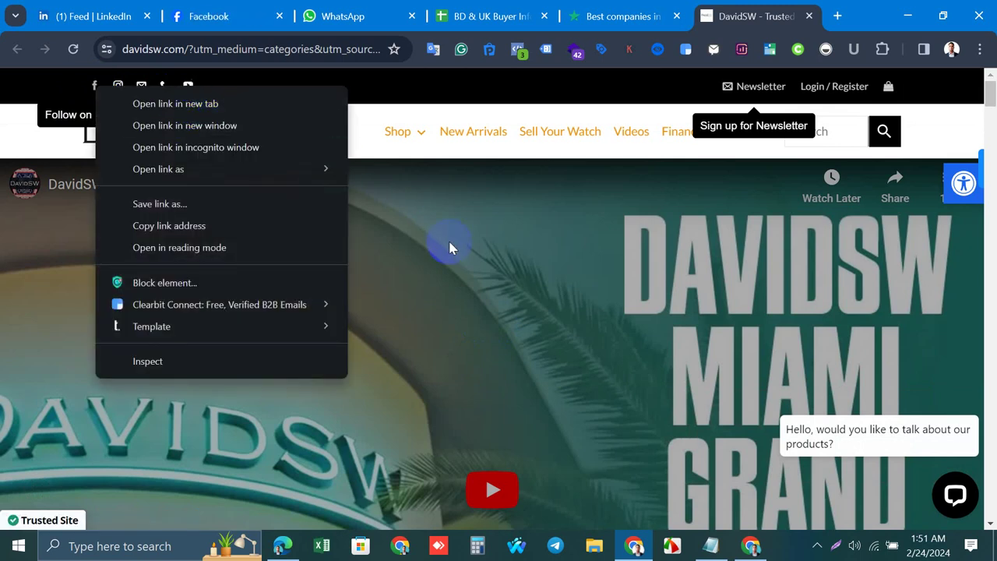
click(173, 105)
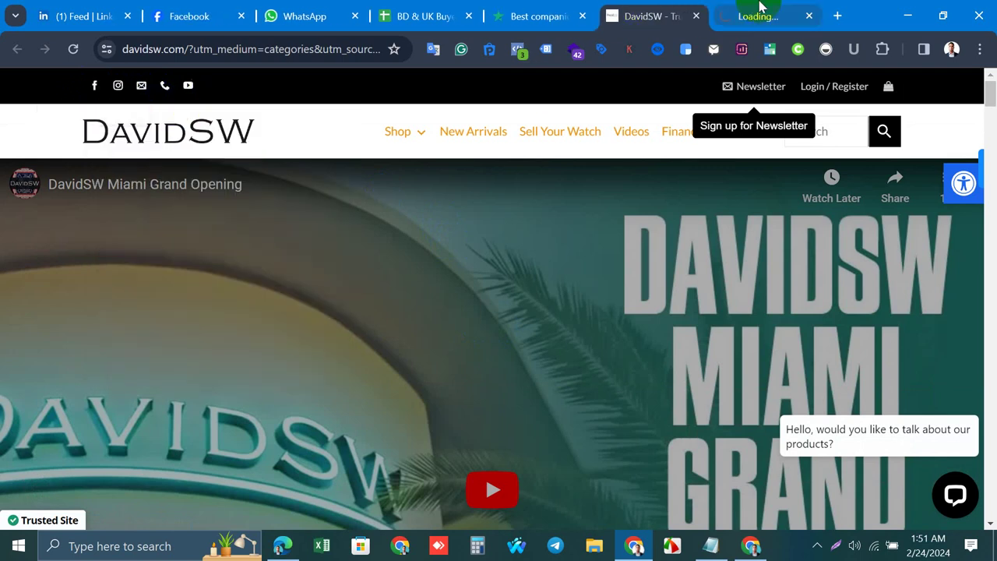
click(759, 11)
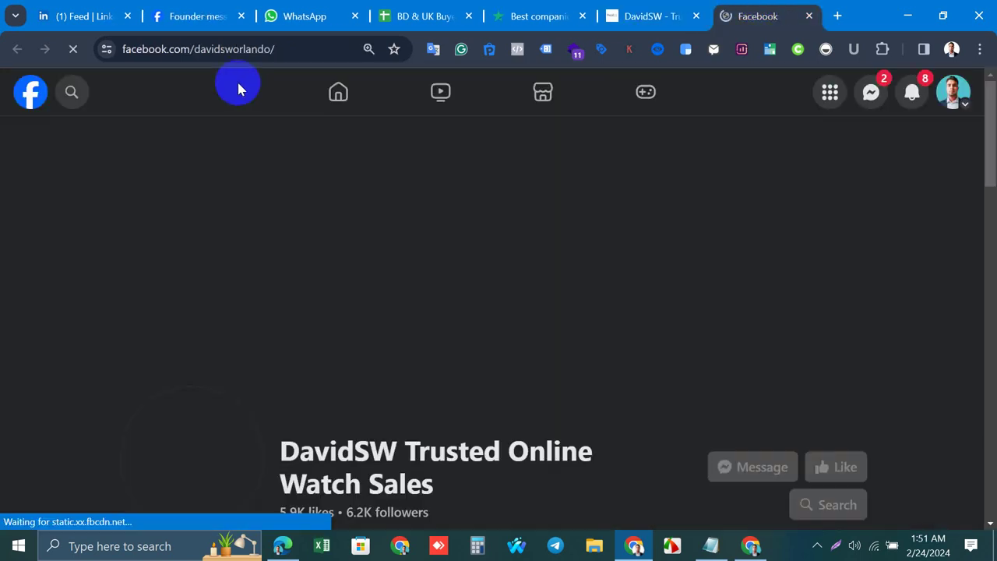
scroll(471, 395, down, 7)
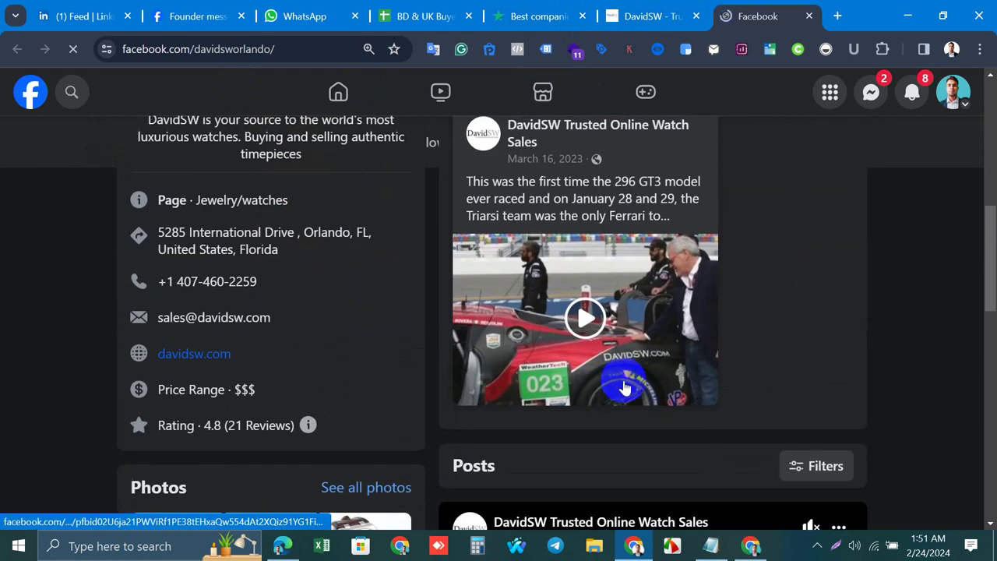
scroll(623, 383, down, 3)
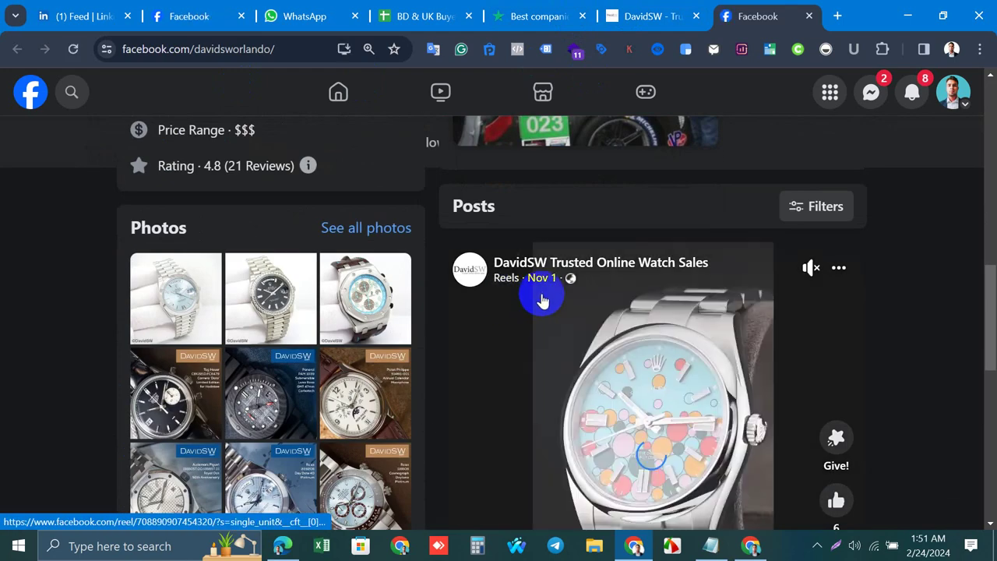
scroll(550, 292, up, 10)
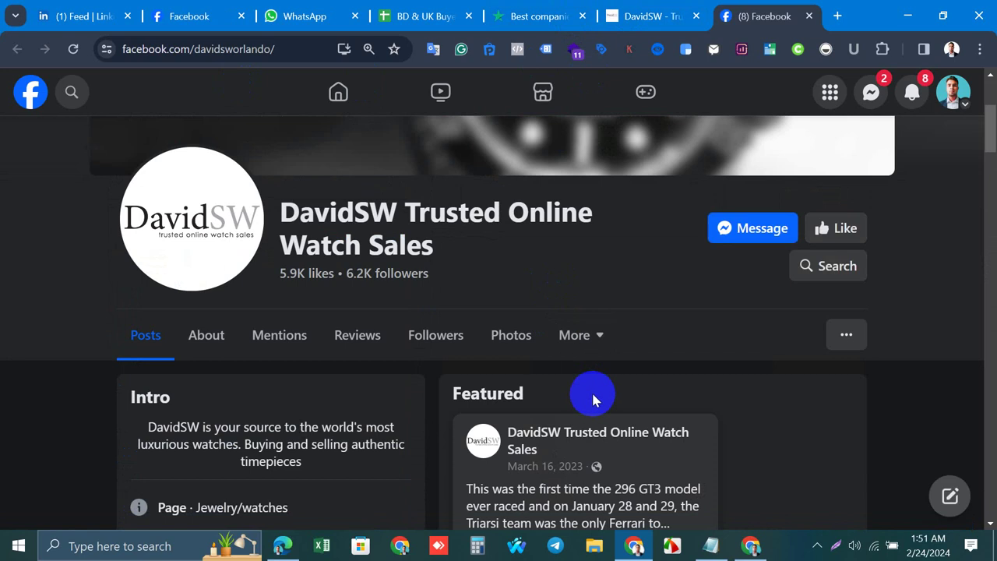
Return to the DavidSW website and open its Instagram profile in a new tab
scroll(585, 397, up, 3)
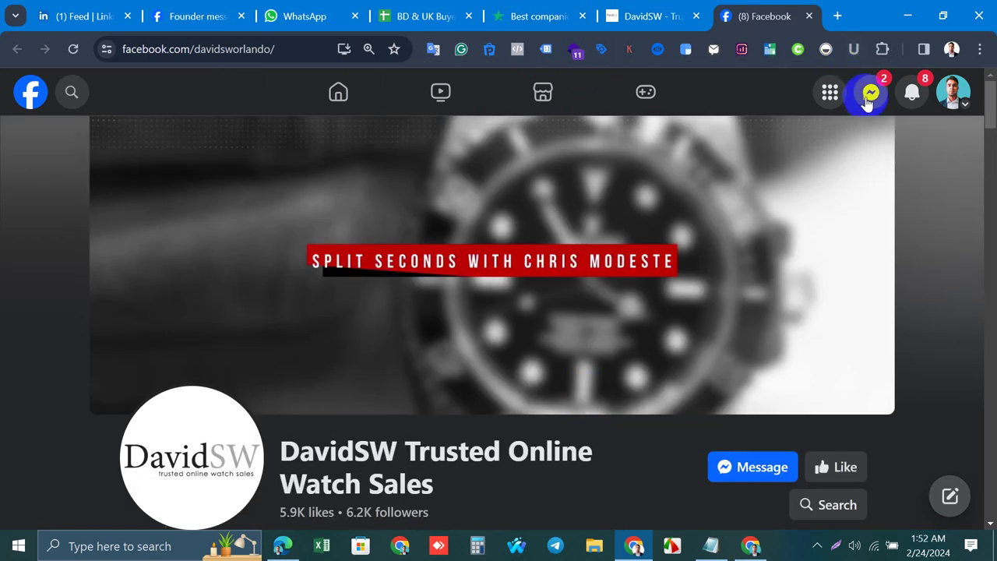
click(644, 7)
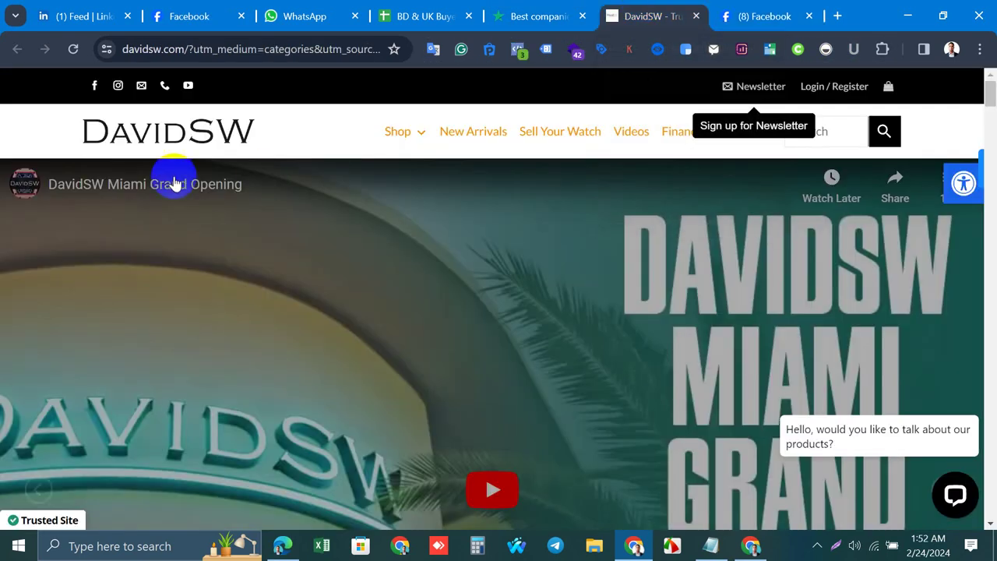
right_click(118, 84)
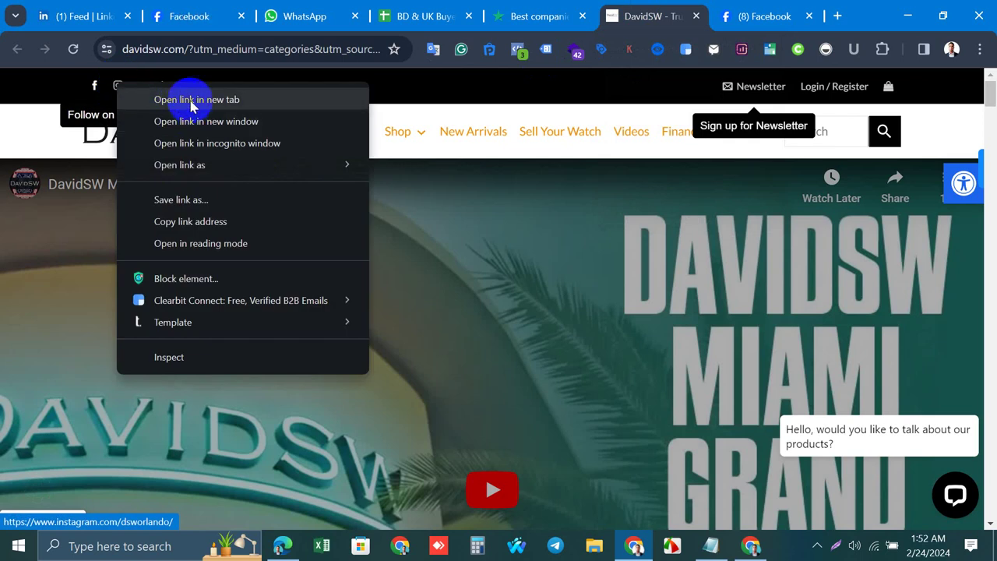
click(191, 103)
click(775, 7)
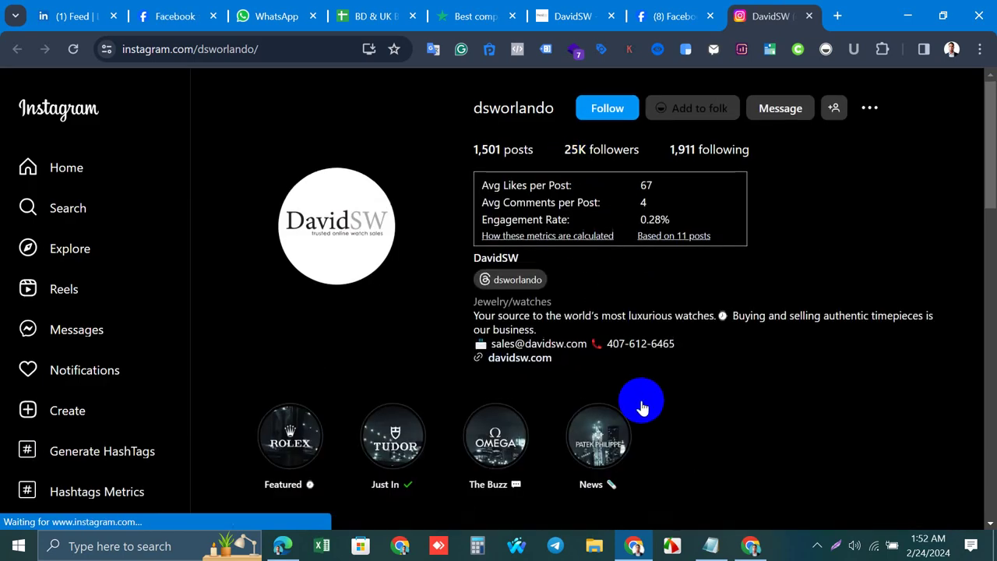
scroll(535, 398, down, 6)
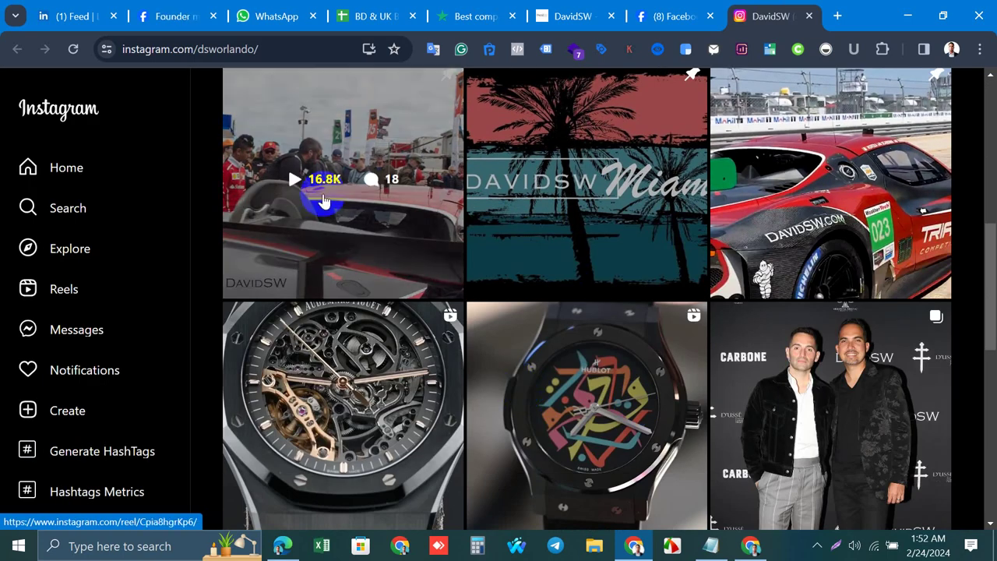
scroll(324, 201, up, 2)
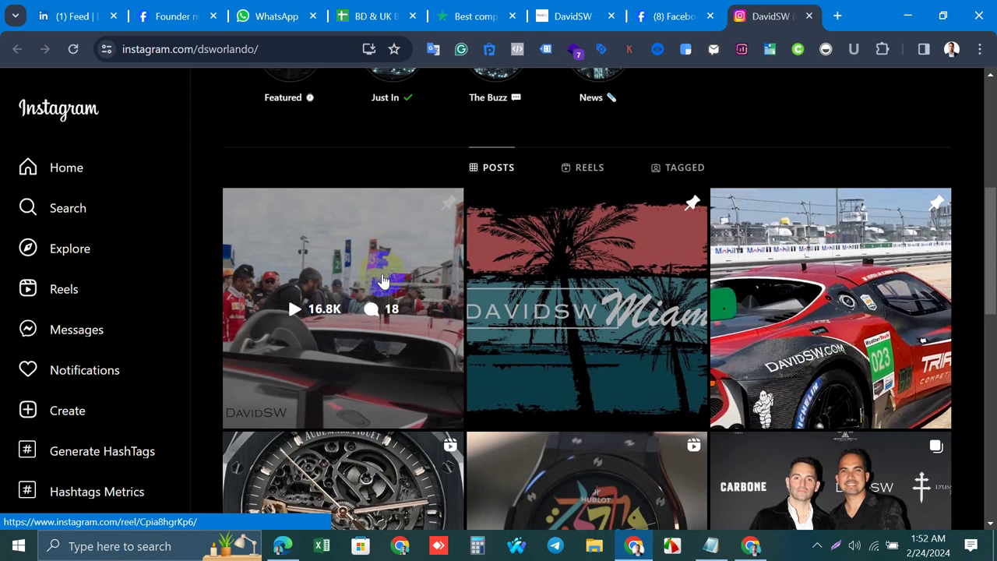
click(335, 304)
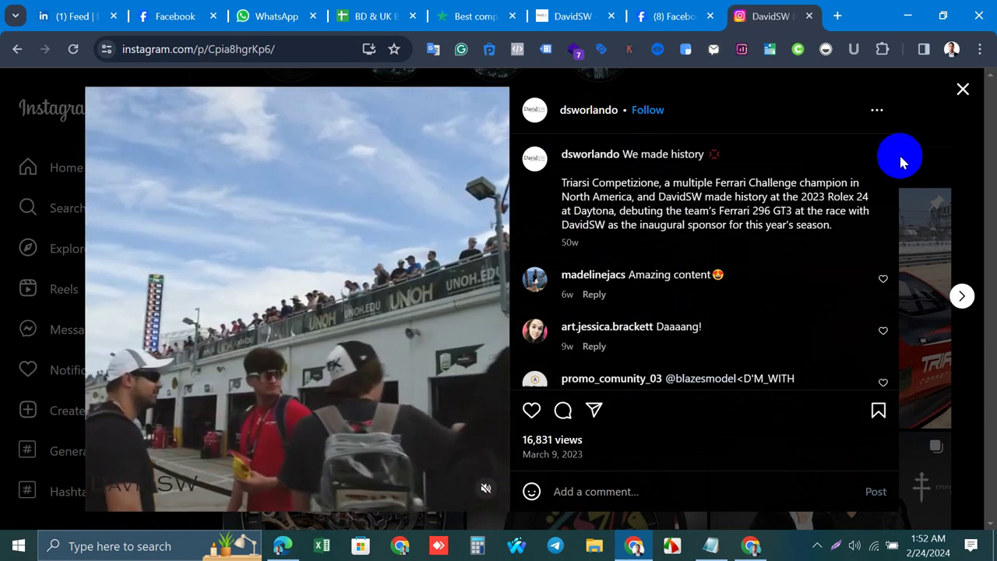
click(962, 88)
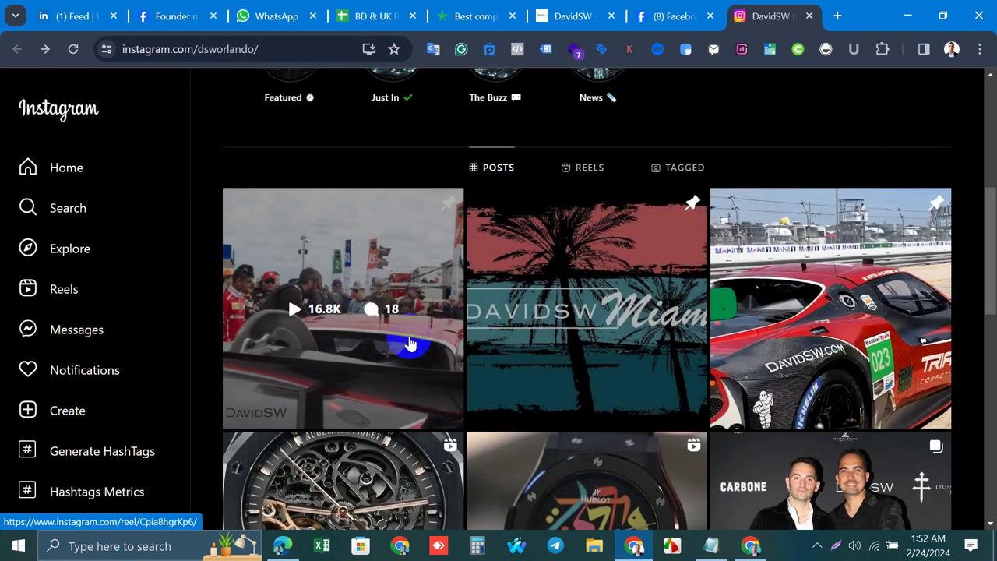
scroll(601, 342, up, 4)
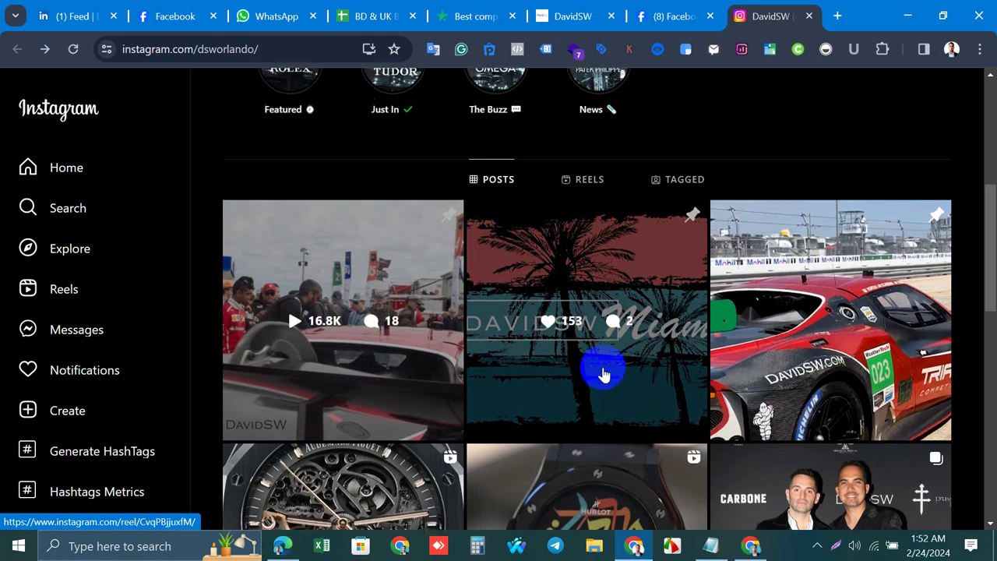
Go back to the DavidSW website and look through its homepage from the new arrivals down to the reviews section
click(579, 8)
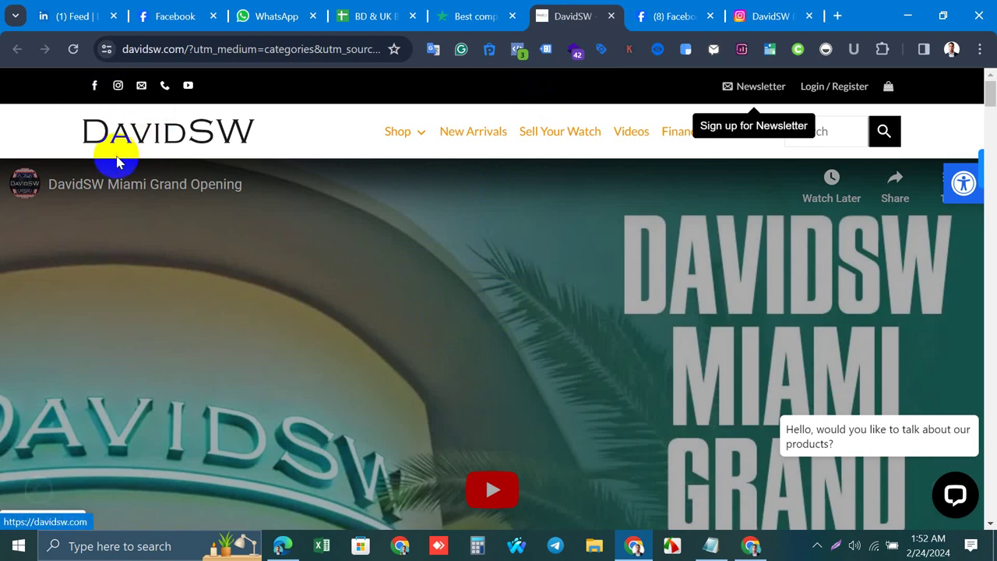
scroll(534, 286, down, 8)
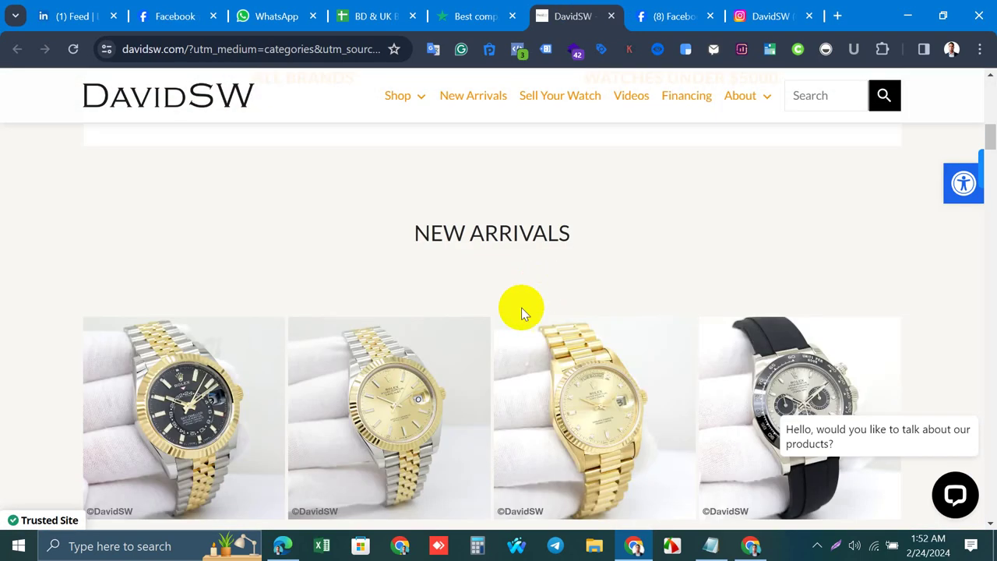
scroll(498, 328, down, 15)
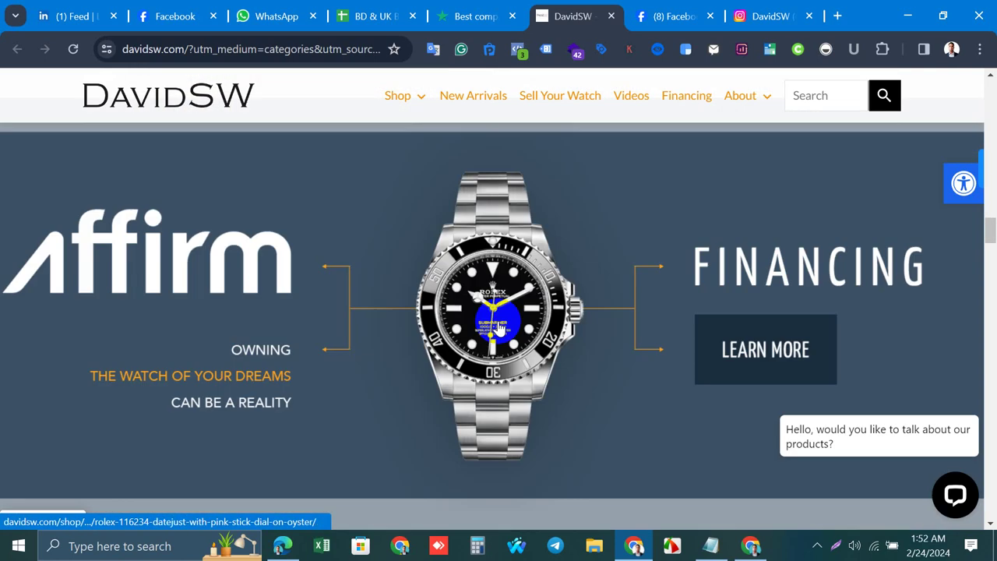
scroll(497, 329, down, 5)
scroll(498, 328, down, 15)
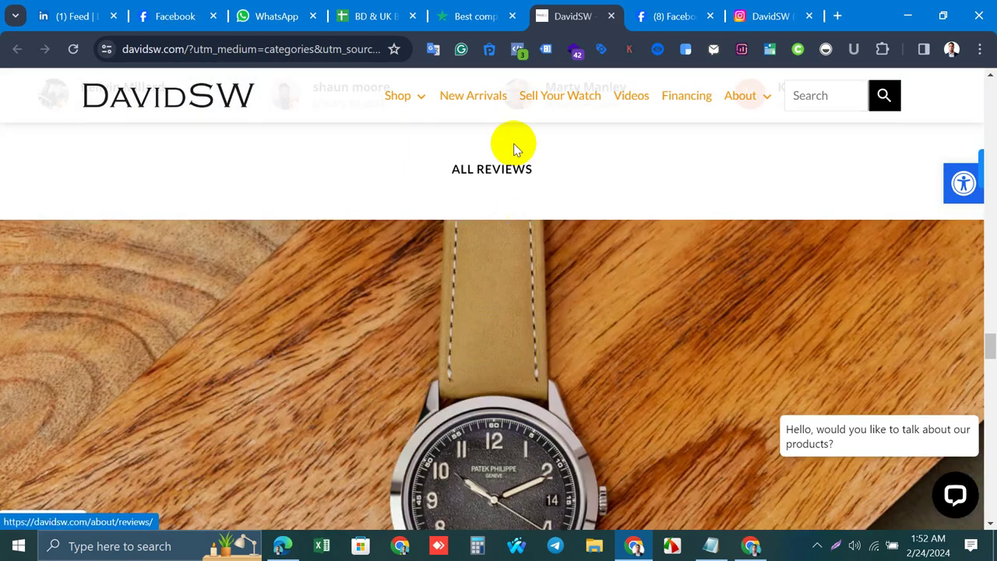
Examine the technologies used by the DavidSW website in Wappalyzer, including its CMS, analytics, advertising and review tools
click(572, 50)
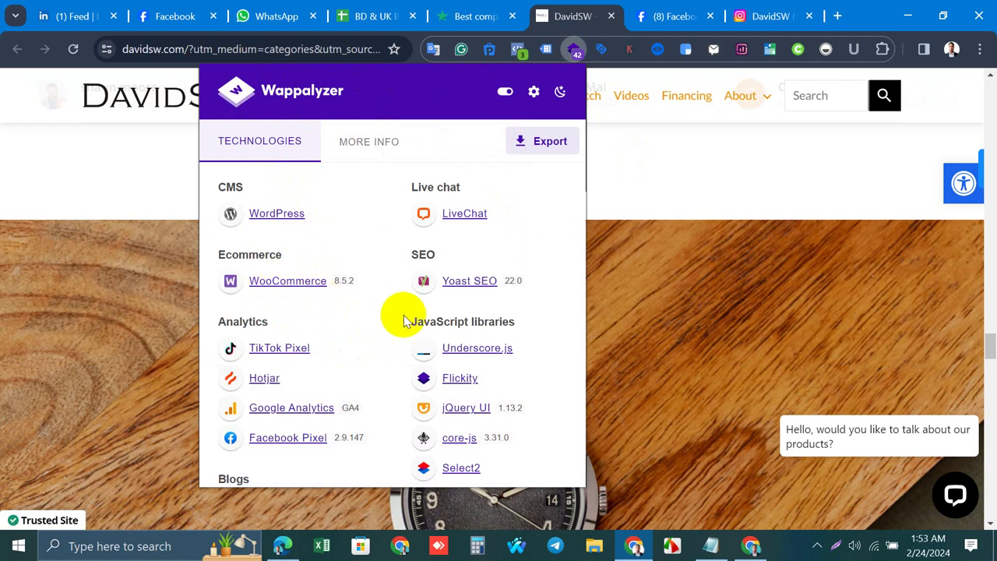
scroll(465, 326, down, 10)
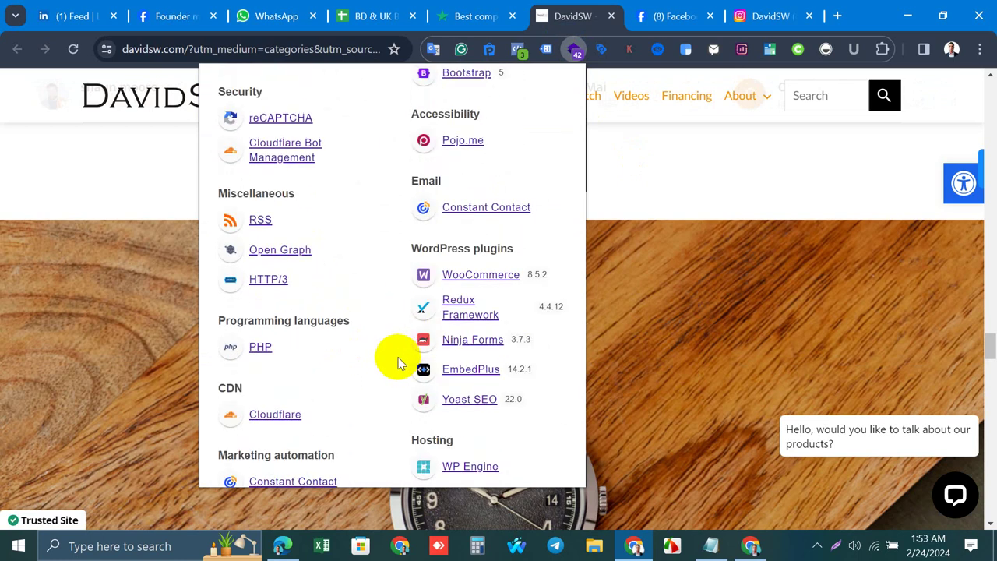
scroll(370, 385, down, 4)
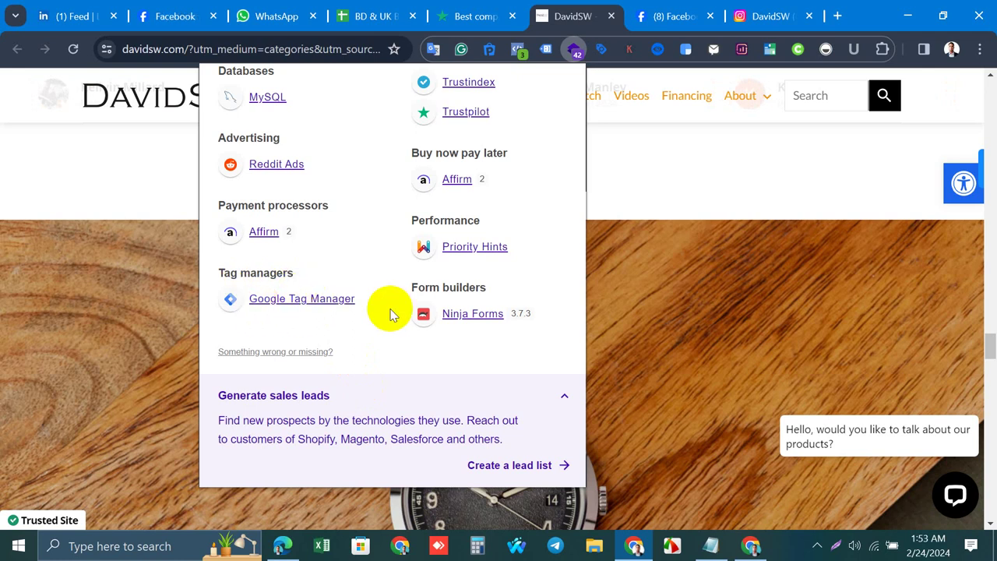
scroll(390, 314, up, 2)
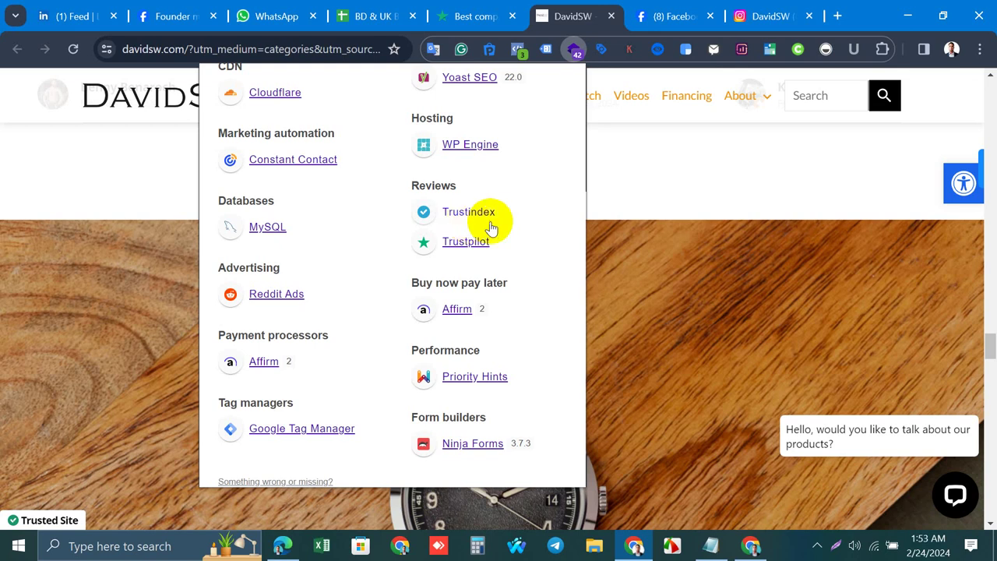
scroll(342, 234, up, 3)
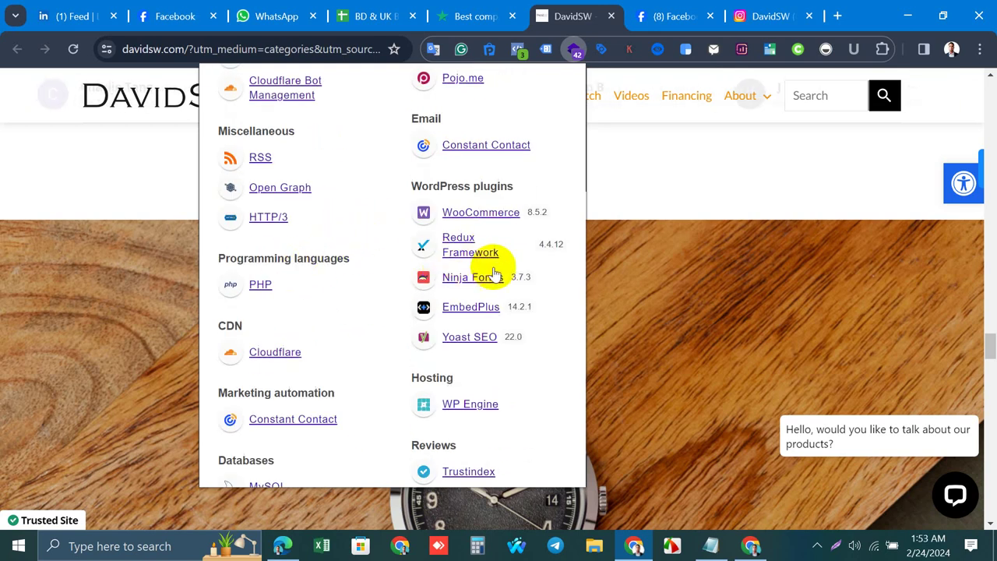
scroll(323, 265, up, 5)
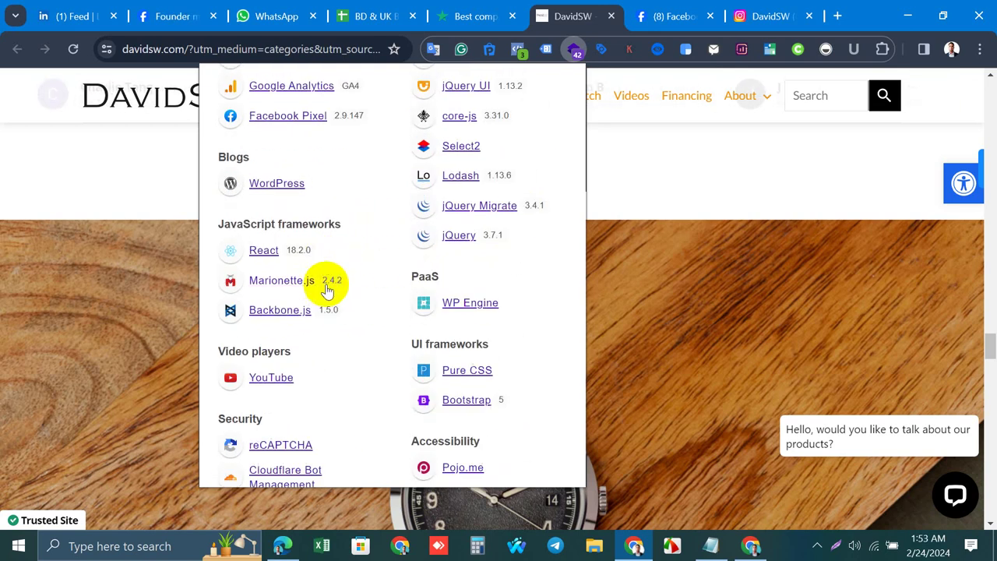
scroll(280, 234, up, 3)
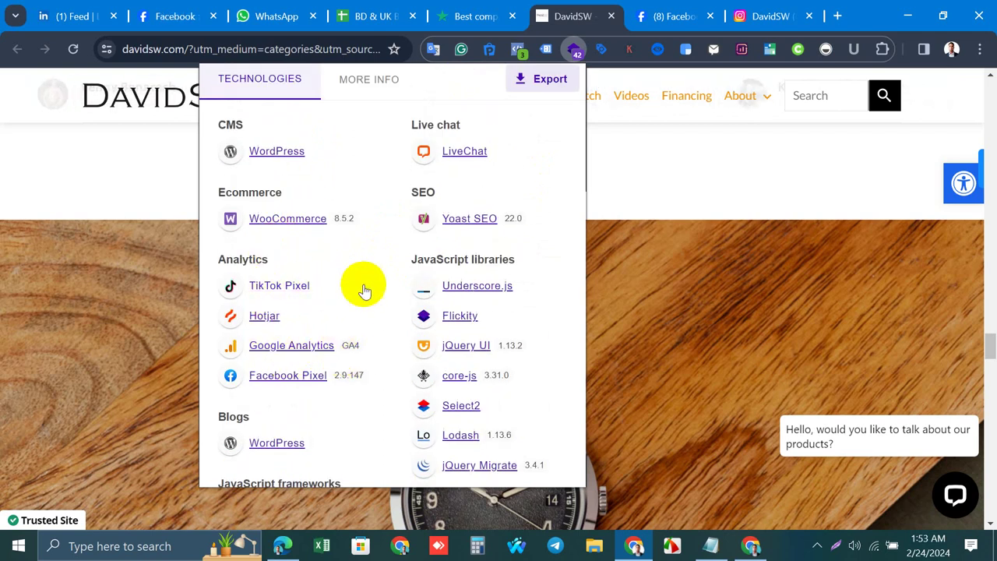
Check the DavidSW website's tracking pixels with Meta Pixel Helper and close the report
click(521, 49)
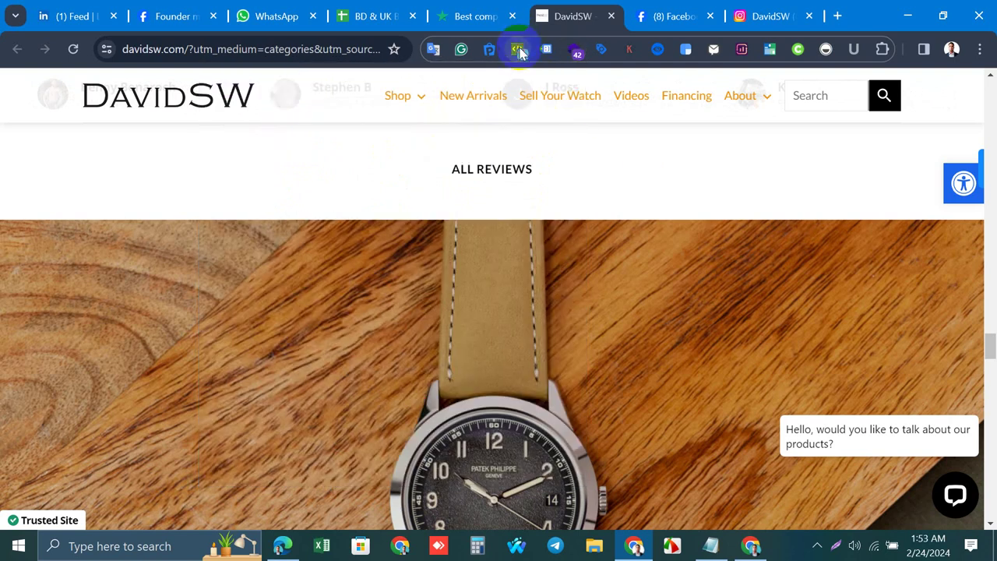
click(519, 50)
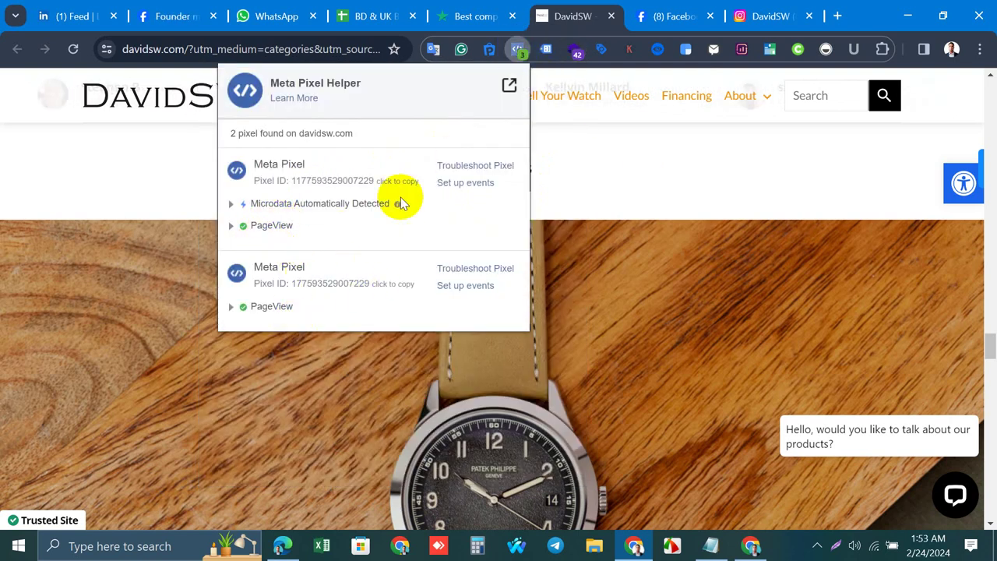
click(520, 51)
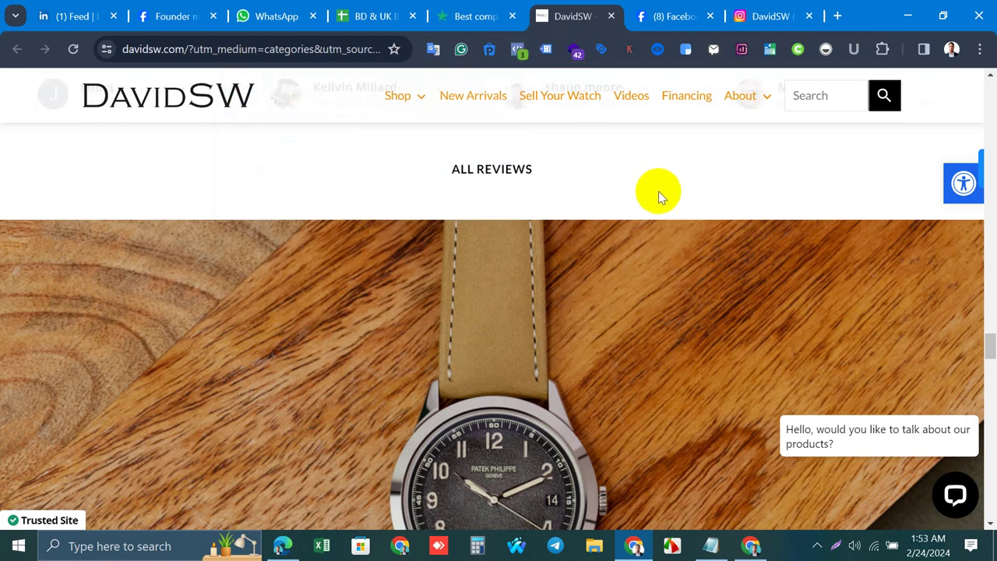
click(569, 289)
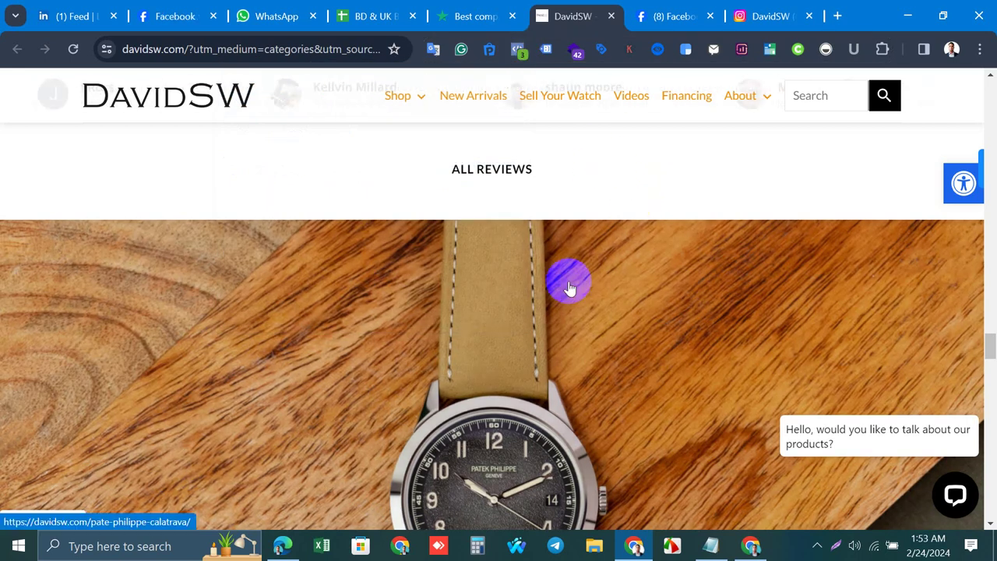
Examine the rest of the DavidSW homepage, including the team photo and the contact and showroom details in the footer
scroll(507, 329, down, 10)
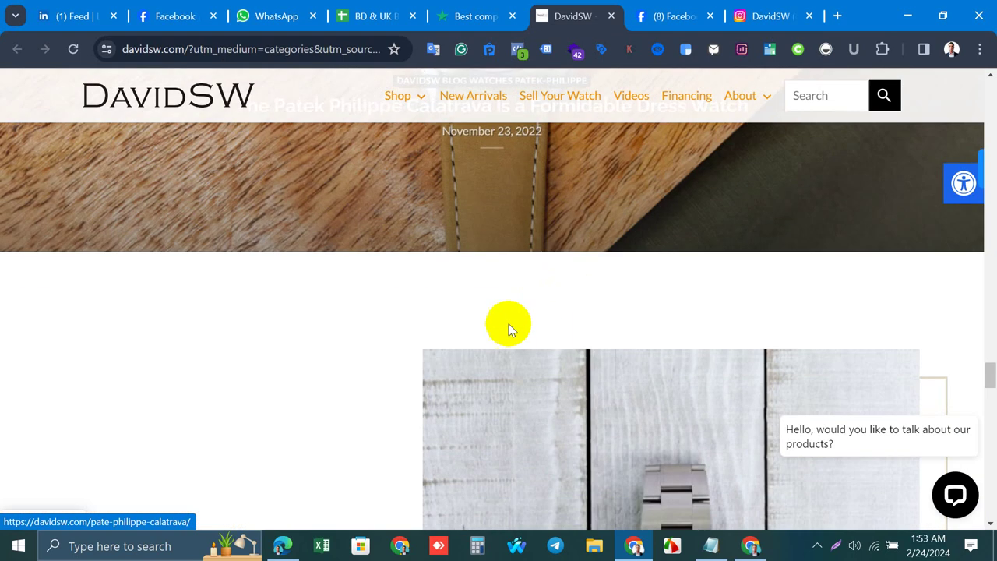
scroll(507, 330, down, 15)
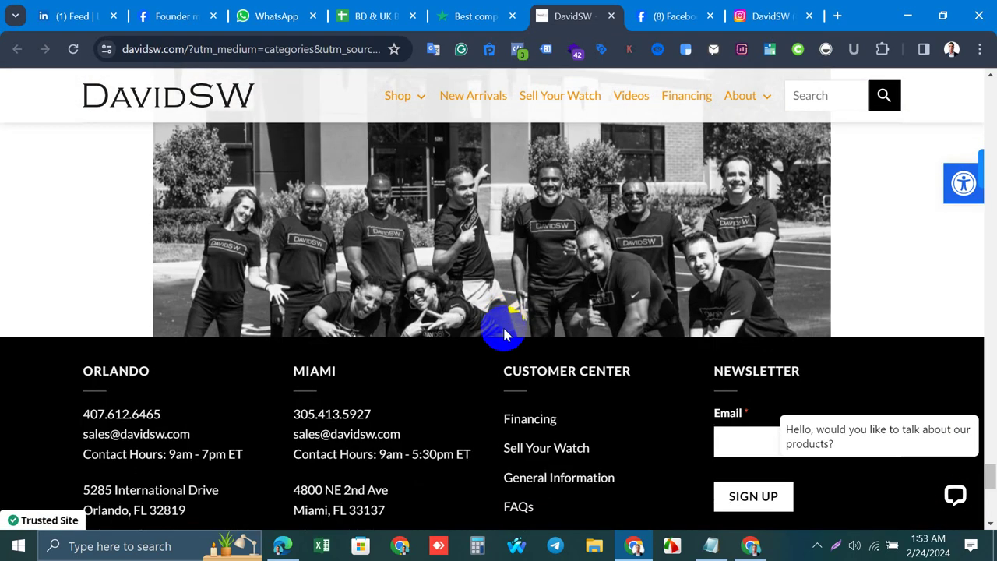
scroll(505, 334, down, 5)
scroll(503, 334, up, 8)
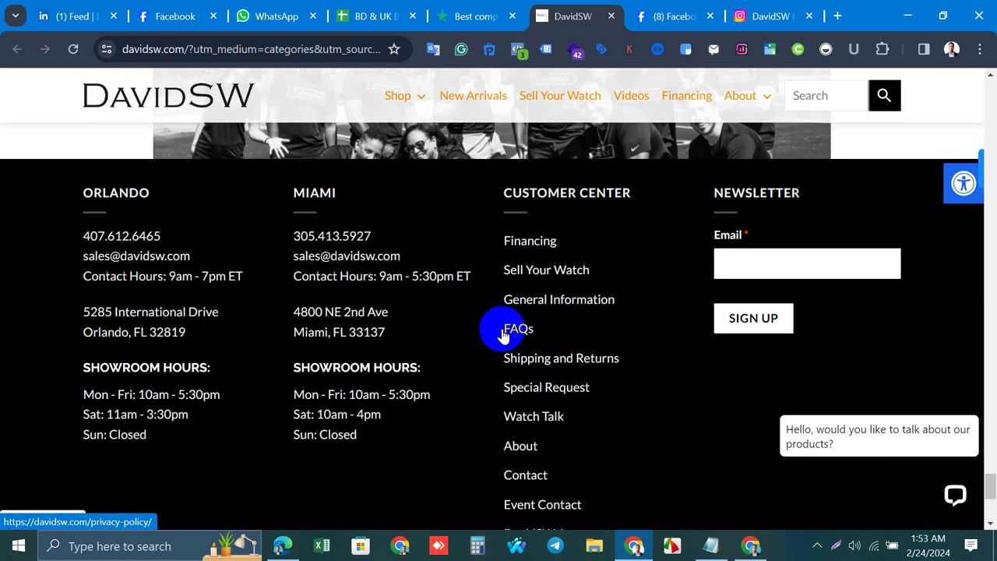
scroll(439, 333, up, 8)
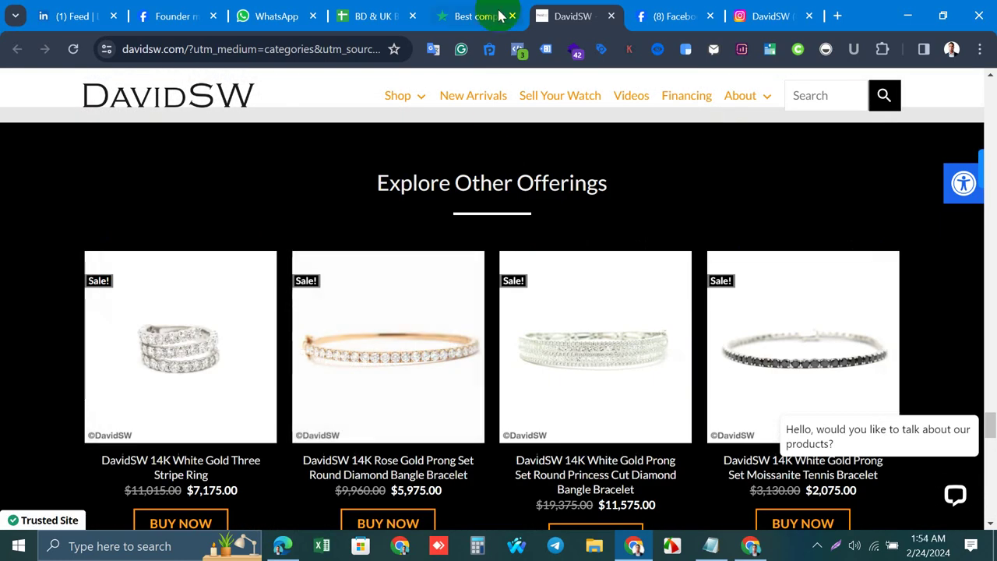
Return to the Trustpilot clothing store listing and open Queensboro's website from its contact details in a new tab
click(469, 11)
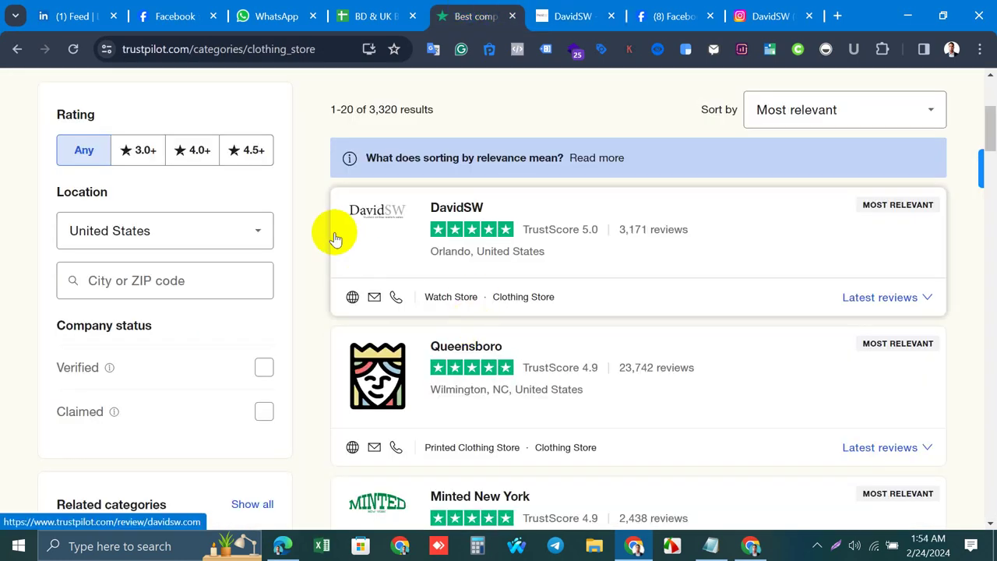
scroll(315, 331, down, 2)
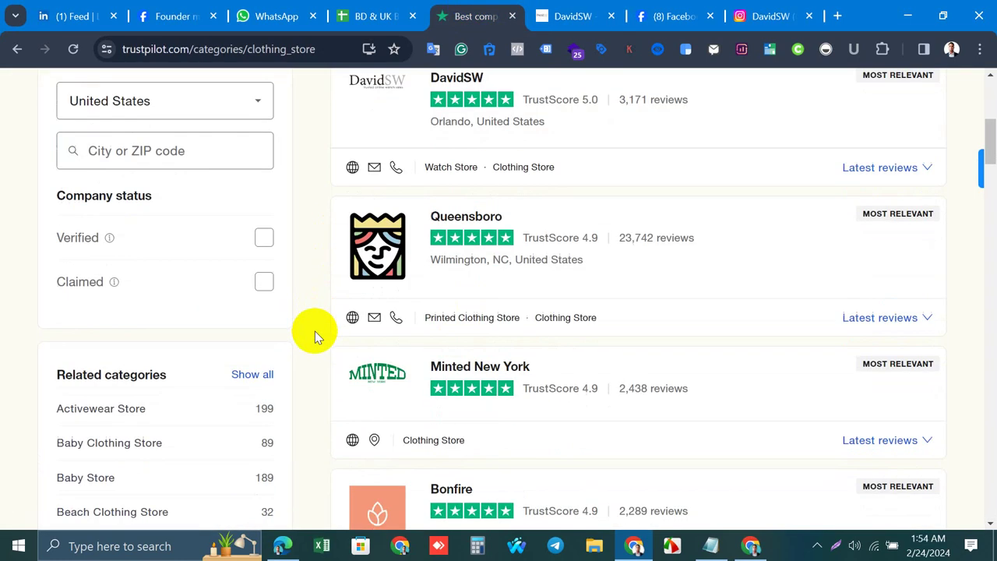
mouse_move(352, 318)
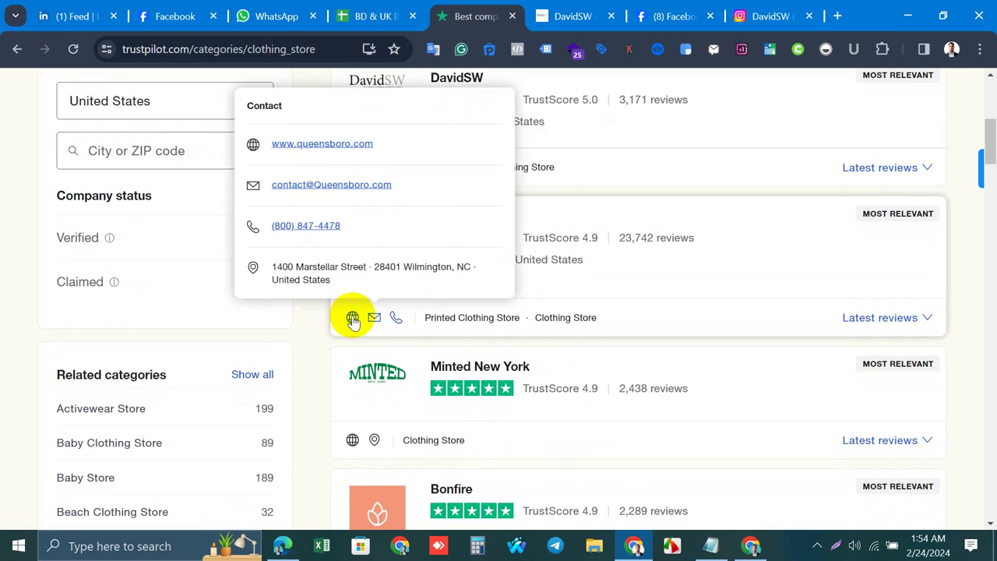
right_click(328, 144)
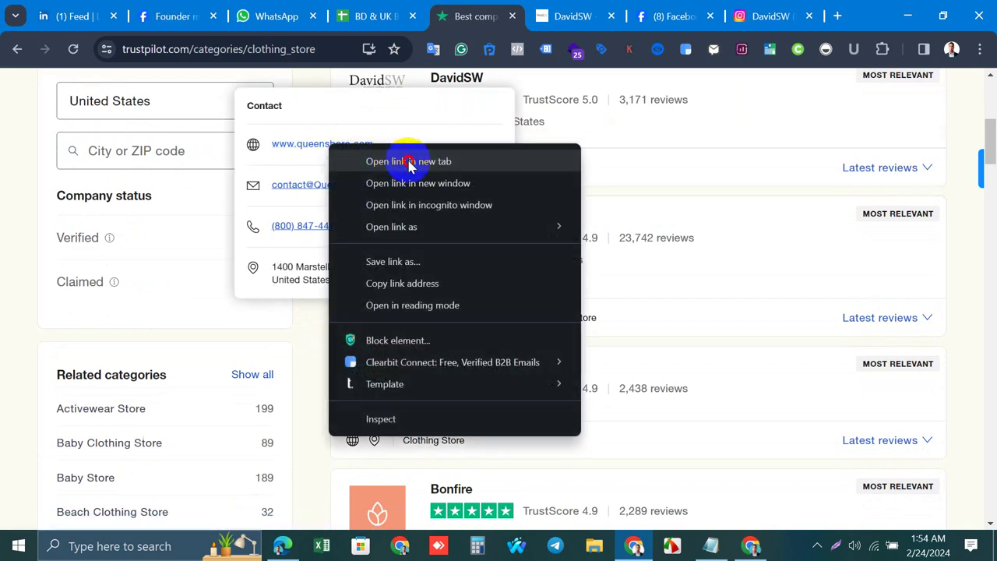
click(383, 161)
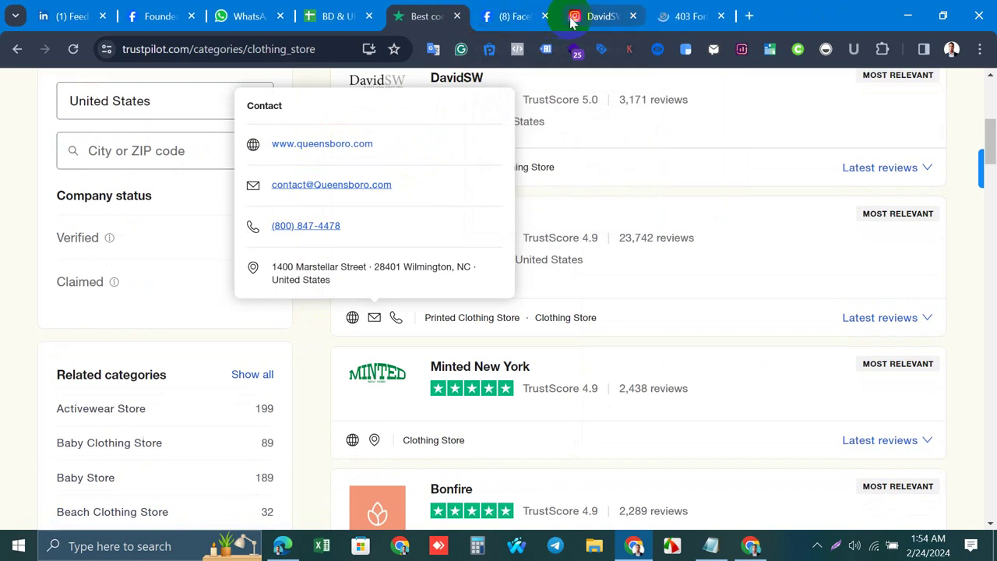
Close the remaining DavidSW tabs, show the Queensboro page and dismiss the translation offer
click(546, 16)
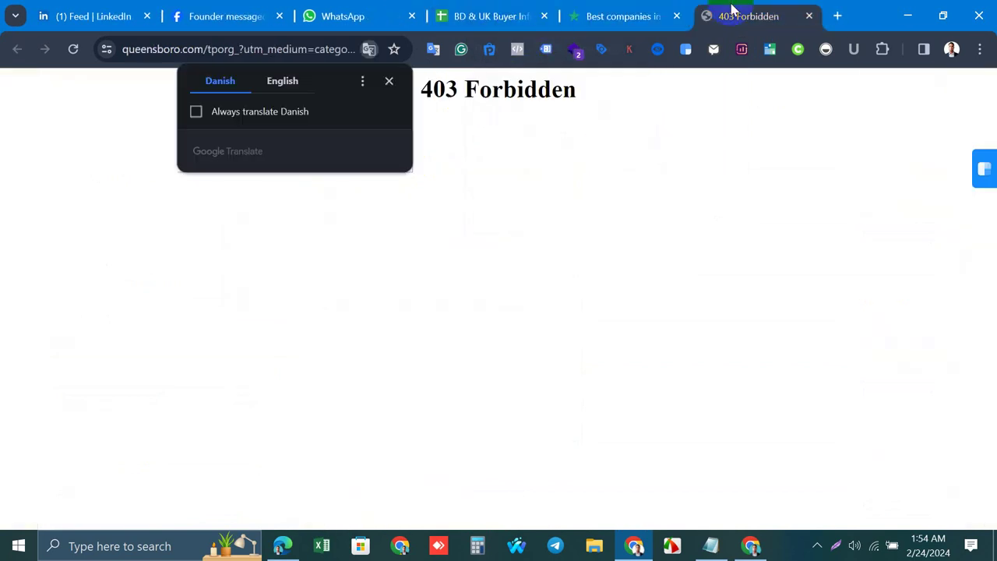
click(404, 79)
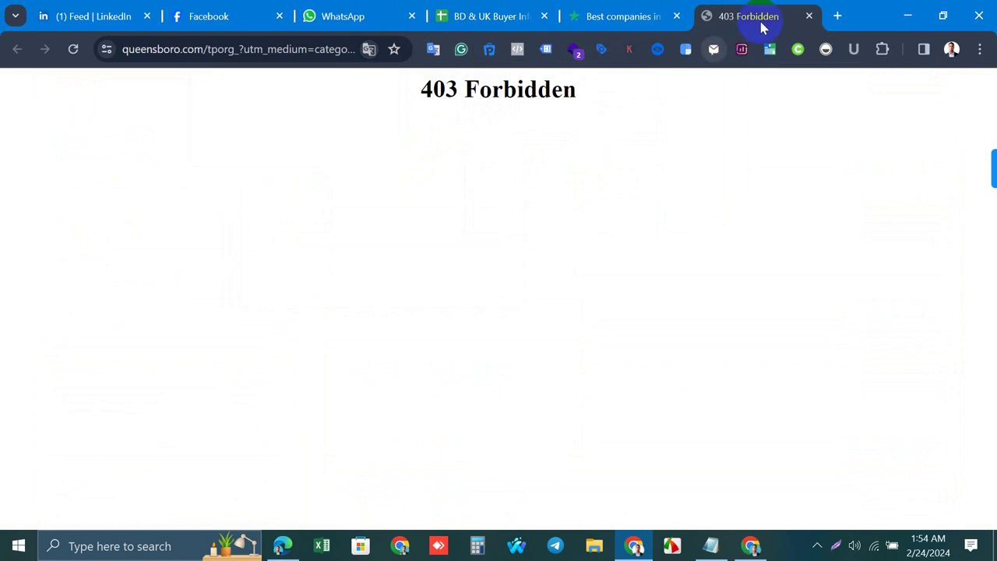
Close the Queensboro tab and open Minted New York's website from its Trustpilot contact details in a new tab
click(811, 17)
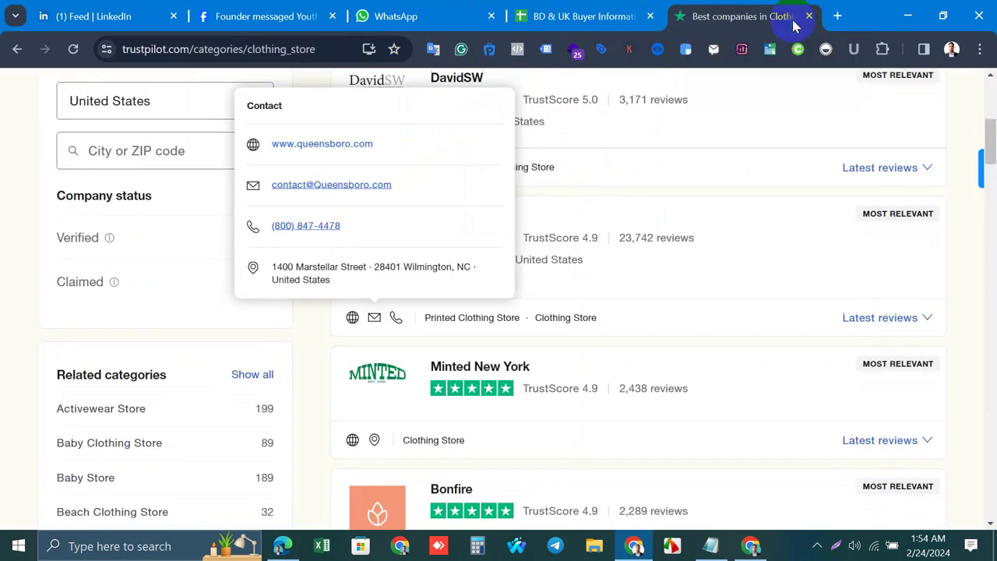
click(631, 158)
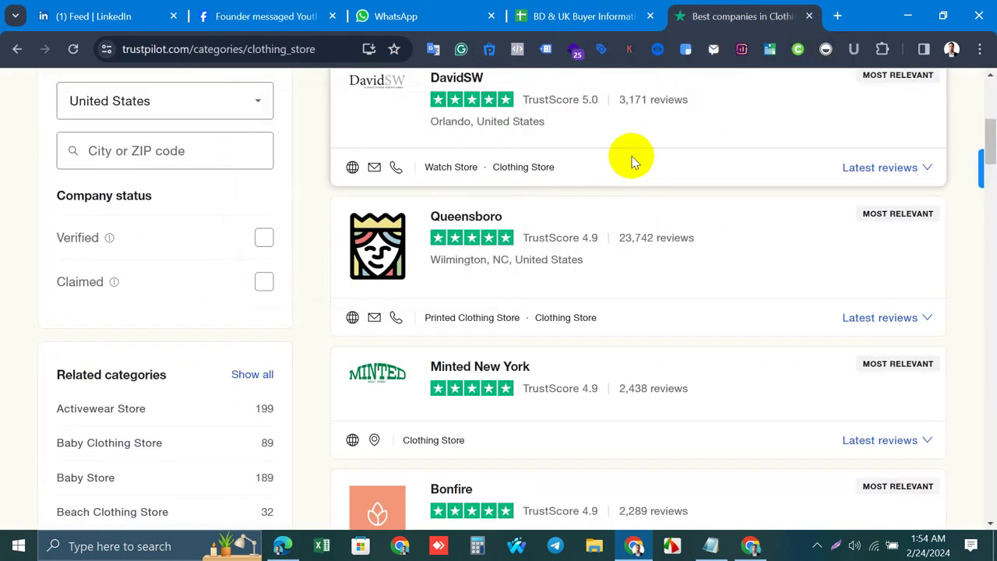
scroll(390, 390, down, 2)
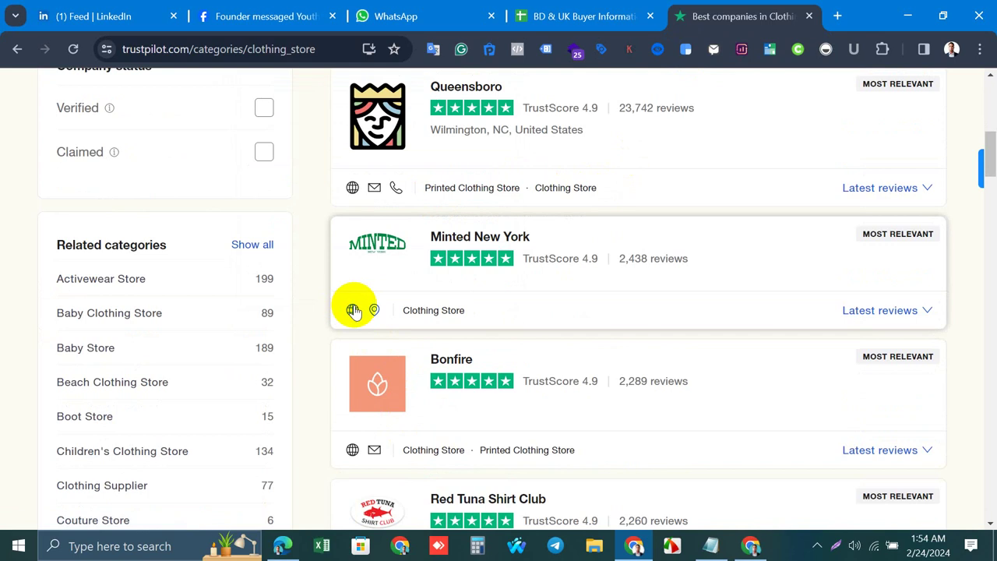
click(351, 308)
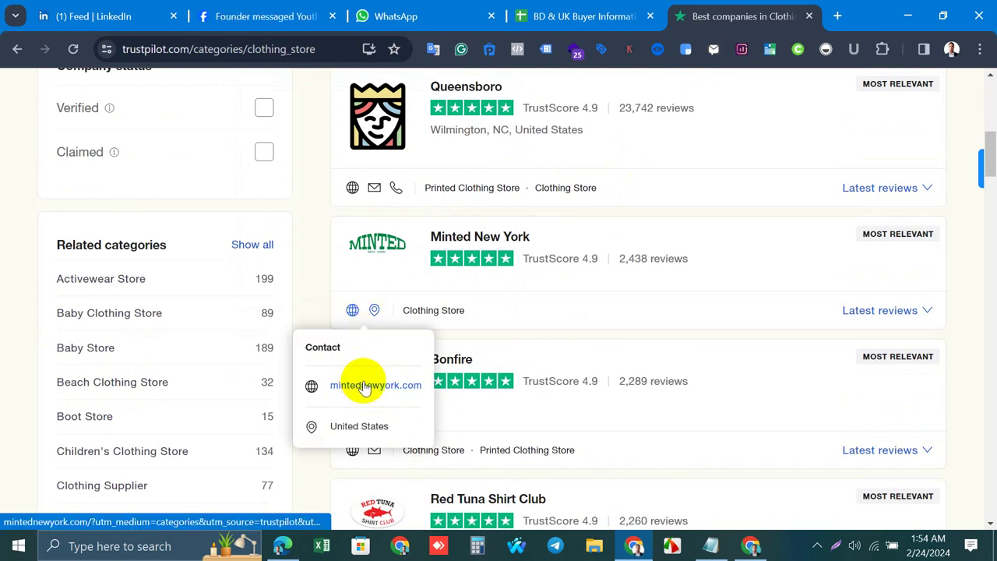
right_click(362, 385)
click(442, 107)
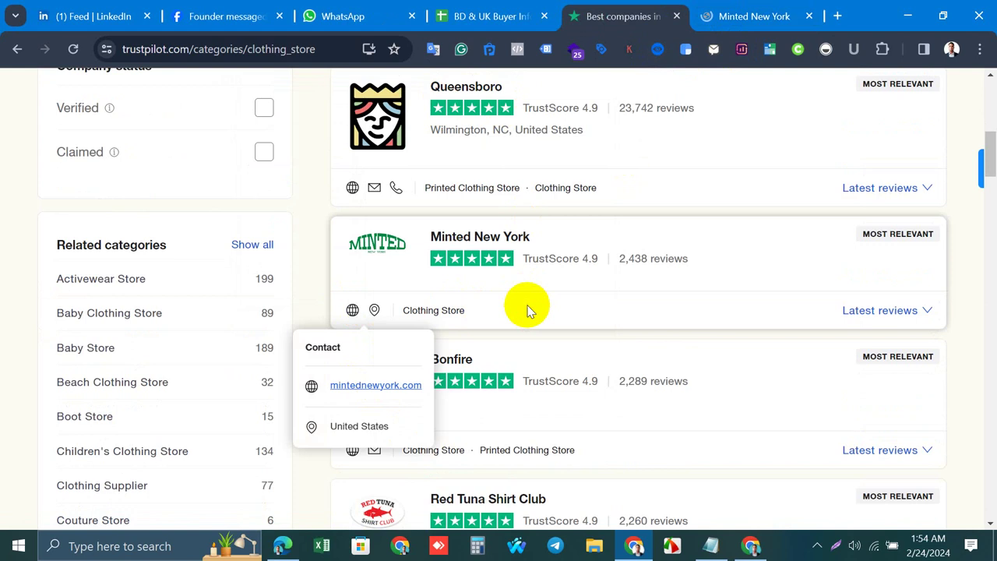
click(753, 16)
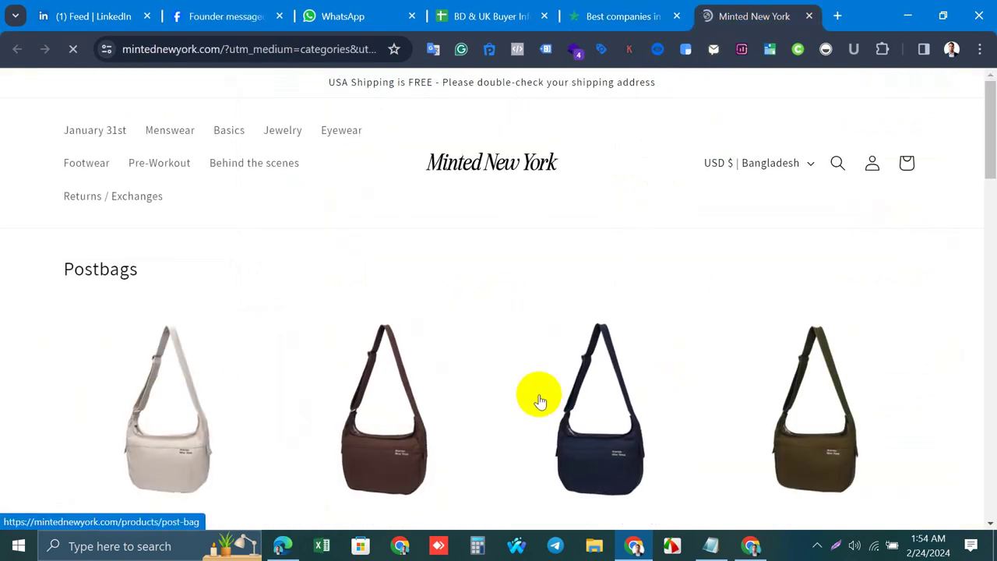
Dismiss the email sign-up form on the Minted New York homepage and check the site's technologies with Wappalyzer
scroll(535, 407, down, 5)
scroll(529, 412, up, 5)
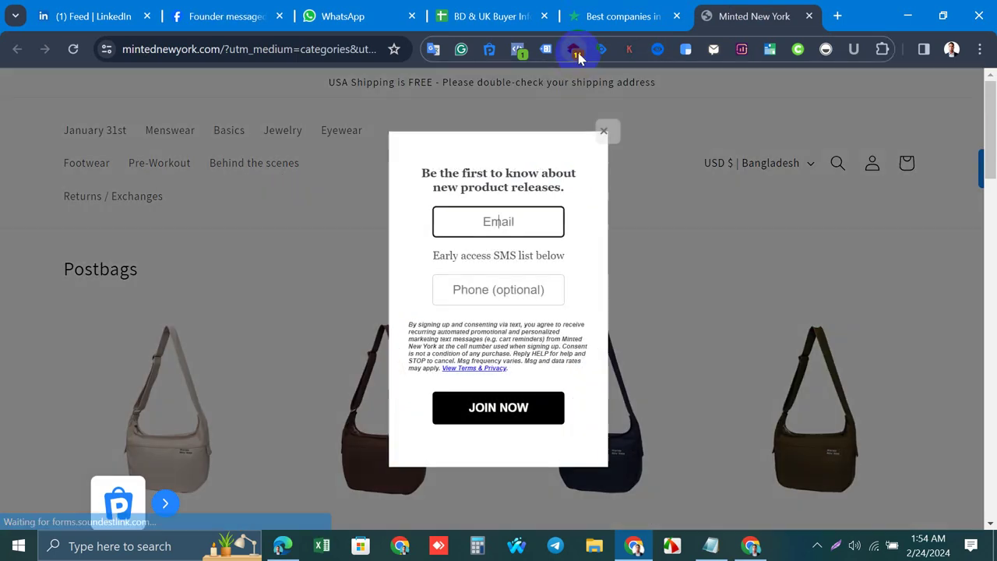
click(608, 133)
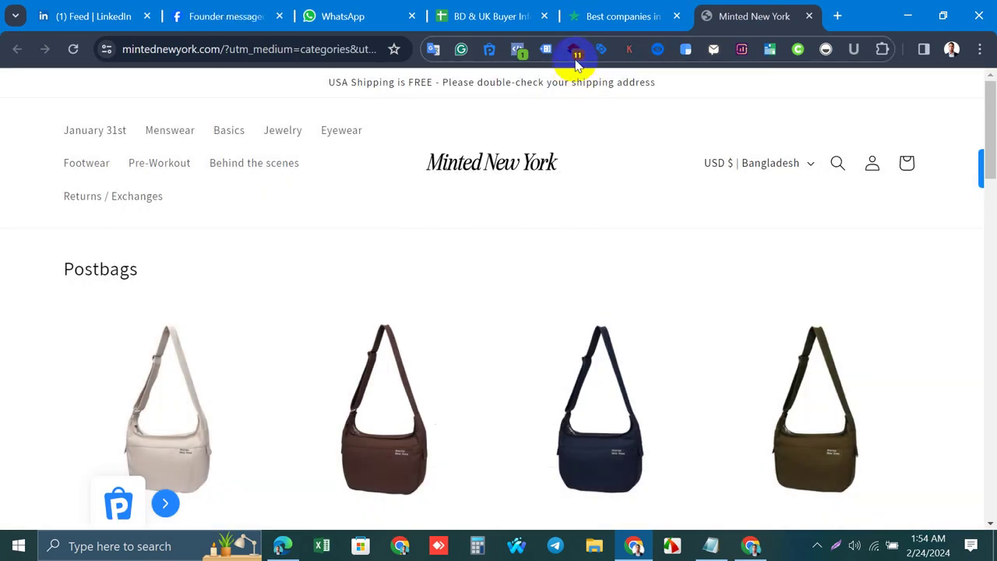
click(575, 50)
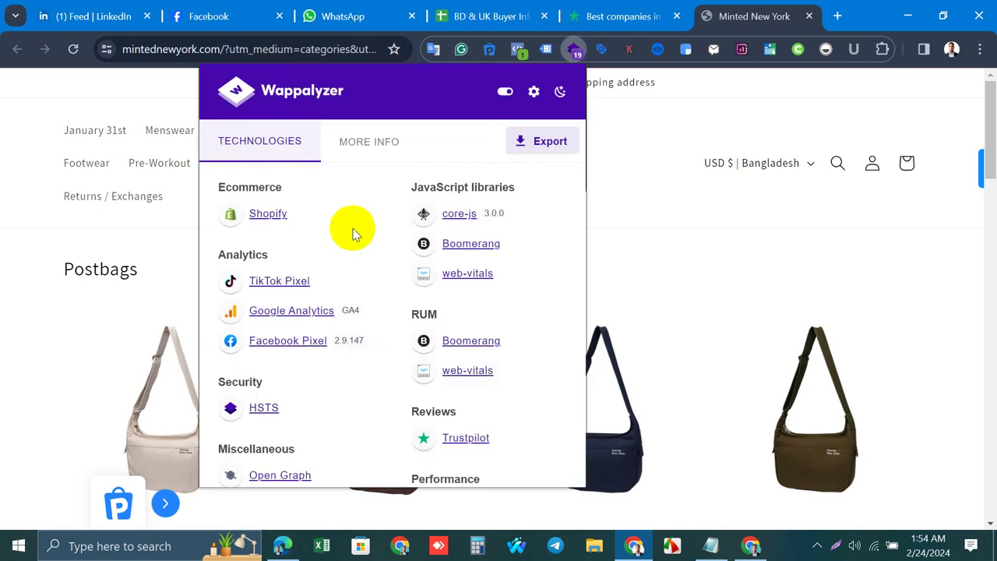
click(658, 171)
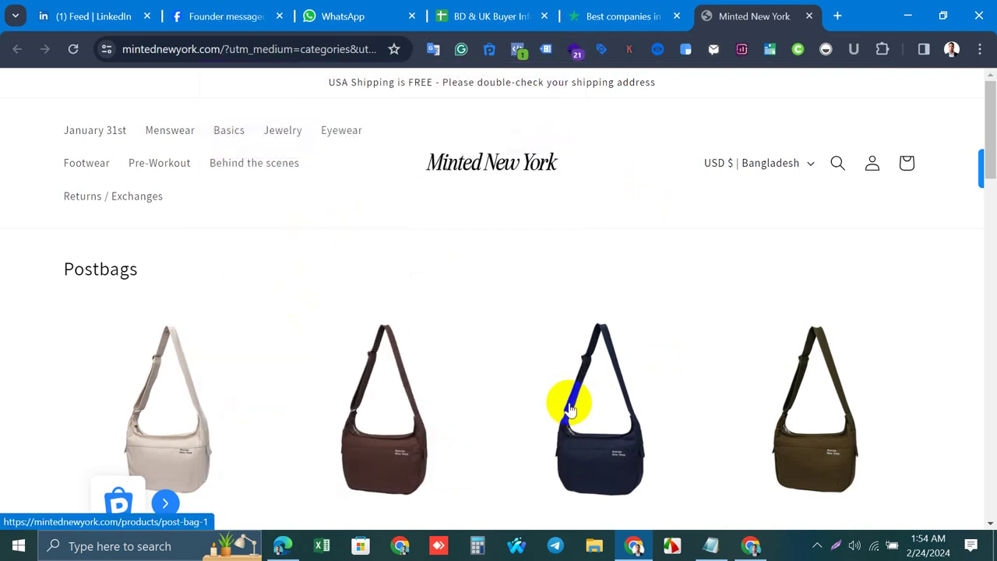
Examine the Minted New York homepage from the product sections down to the footer's social links and policies
scroll(569, 401, down, 5)
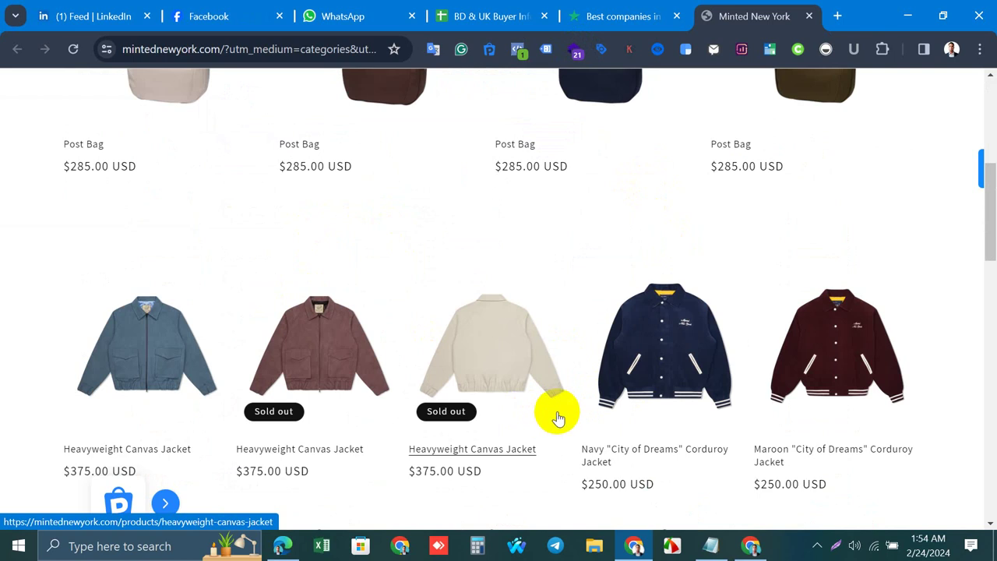
scroll(551, 421, down, 5)
scroll(558, 417, down, 3)
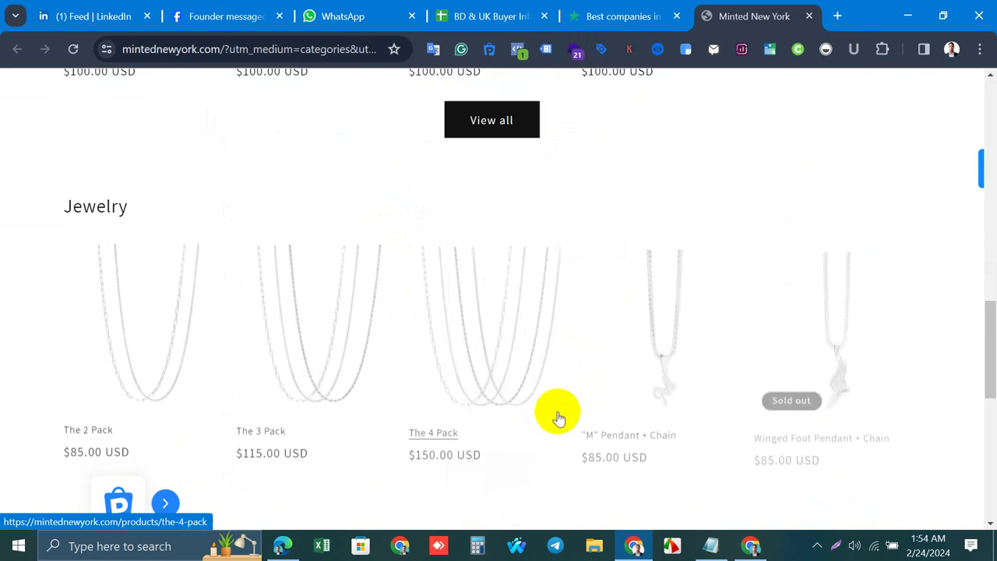
scroll(558, 416, down, 4)
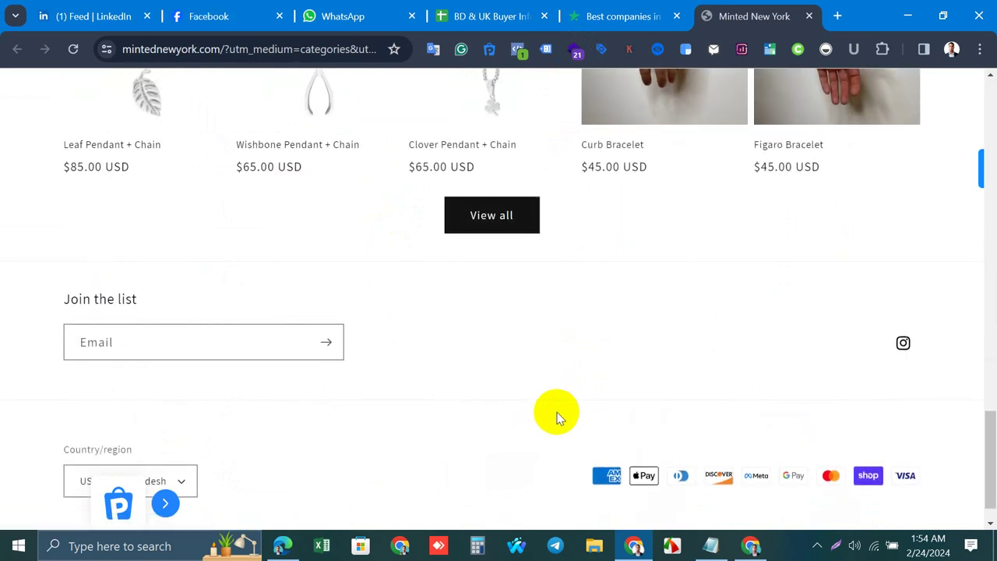
scroll(545, 413, down, 1)
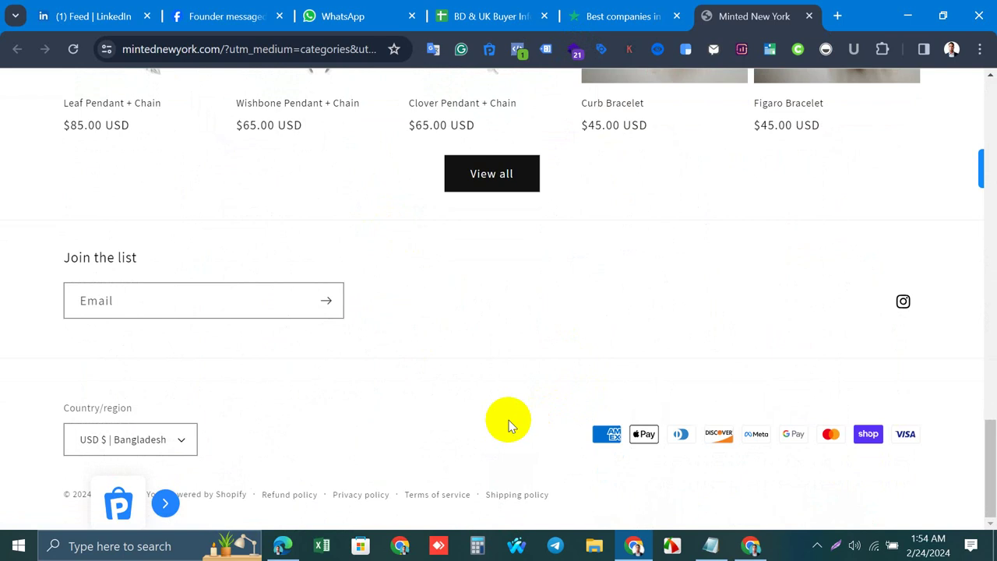
scroll(508, 421, up, 15)
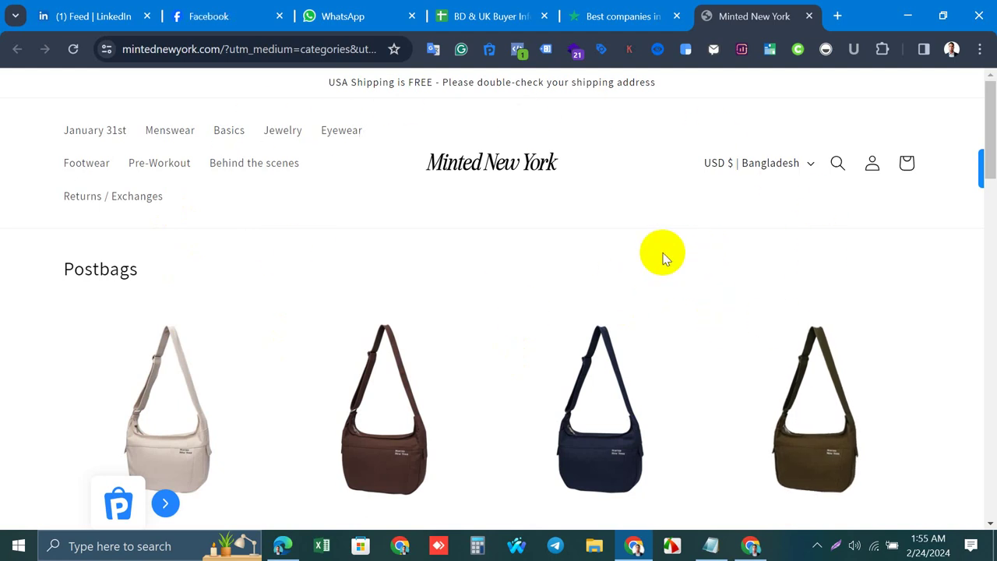
scroll(634, 322, down, 15)
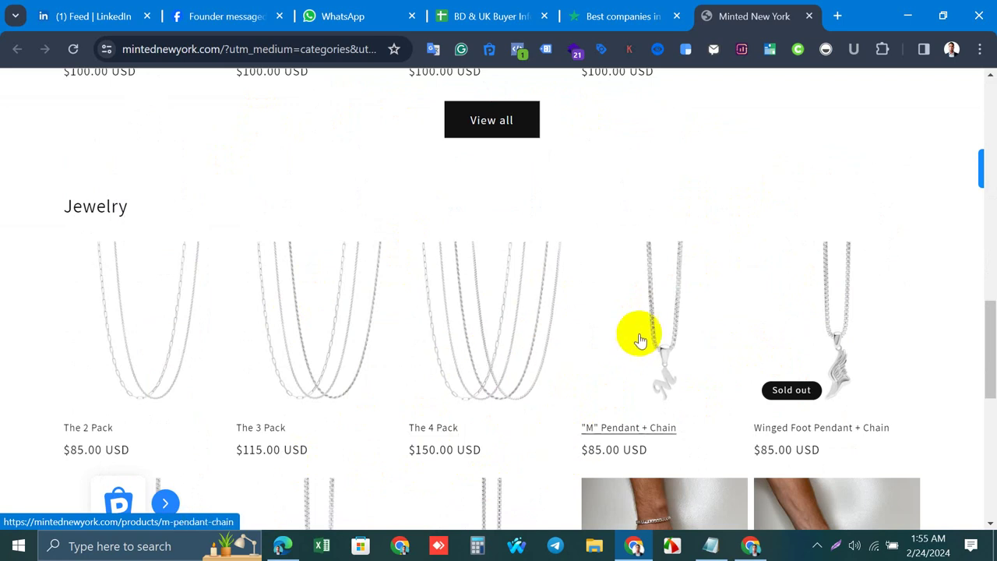
scroll(592, 348, up, 15)
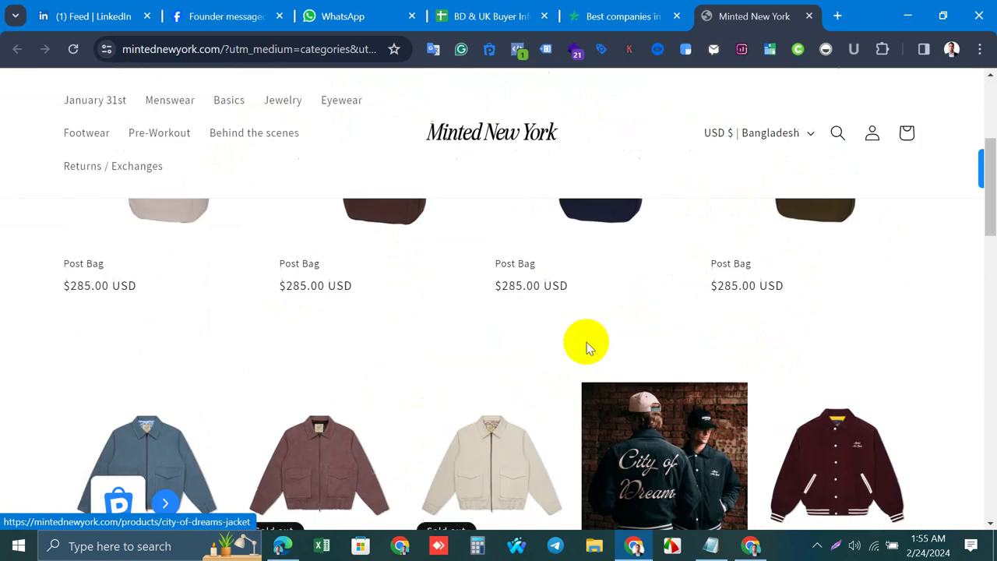
scroll(588, 348, down, 20)
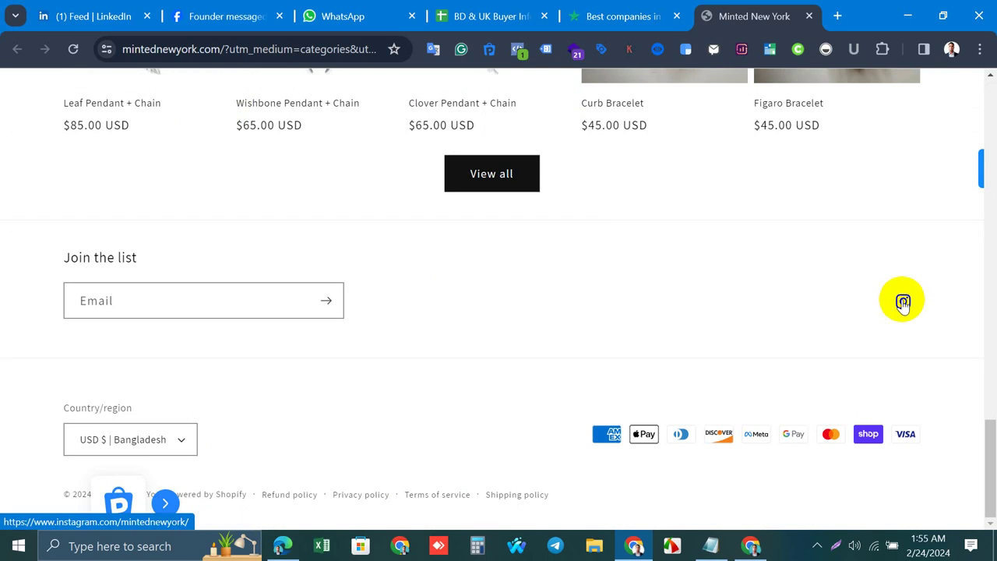
Open Minted New York's Instagram profile from the website footer in a new tab and switch to it
right_click(902, 302)
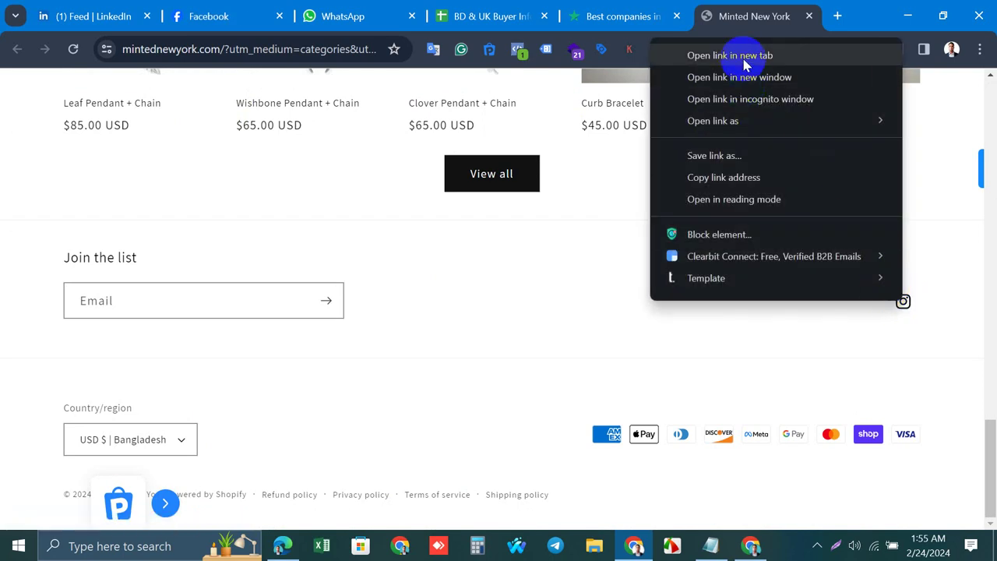
click(743, 62)
click(757, 20)
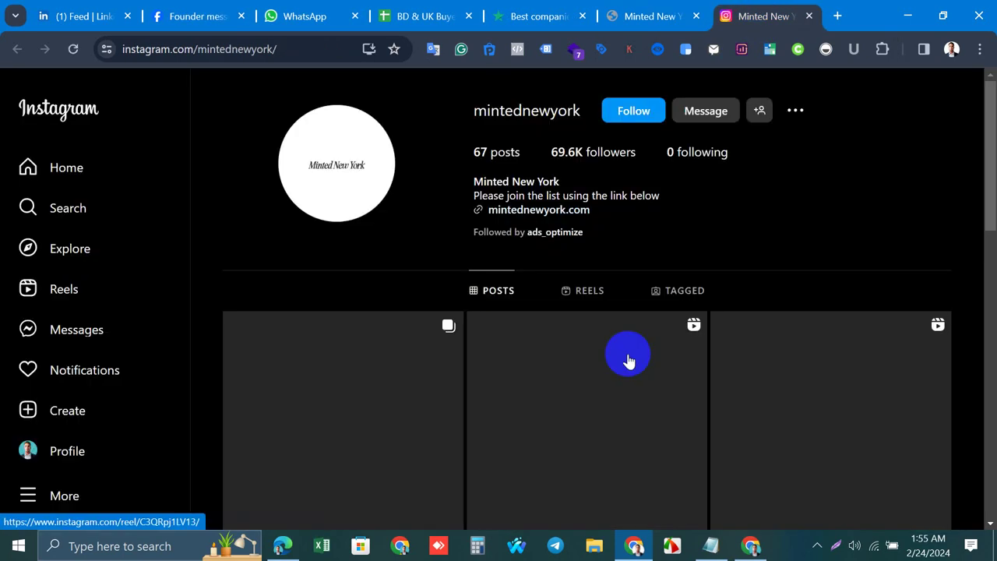
Examine the Instagram profile's recent posts, the Canvas Postbags post and the engagement metrics
scroll(459, 425, down, 3)
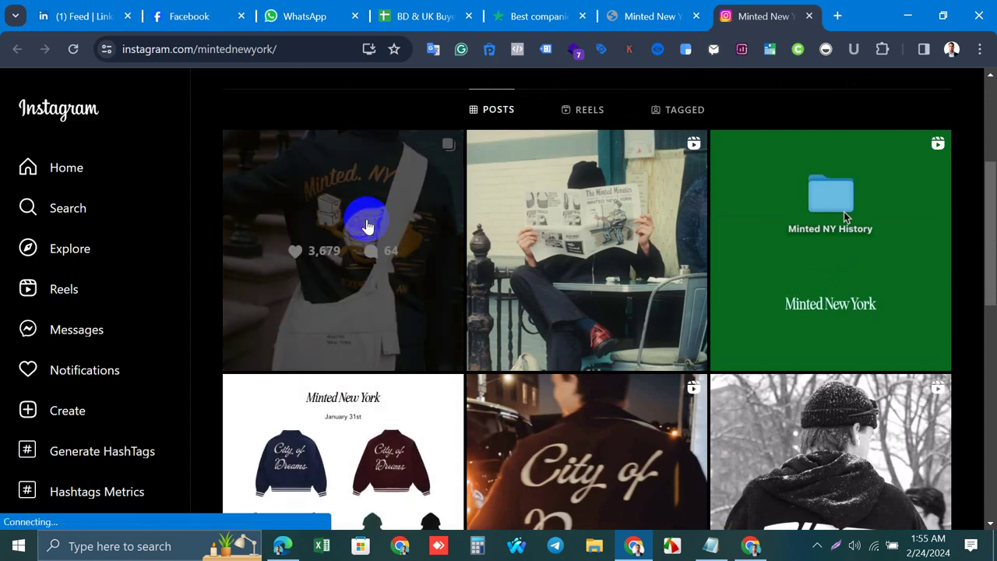
click(367, 226)
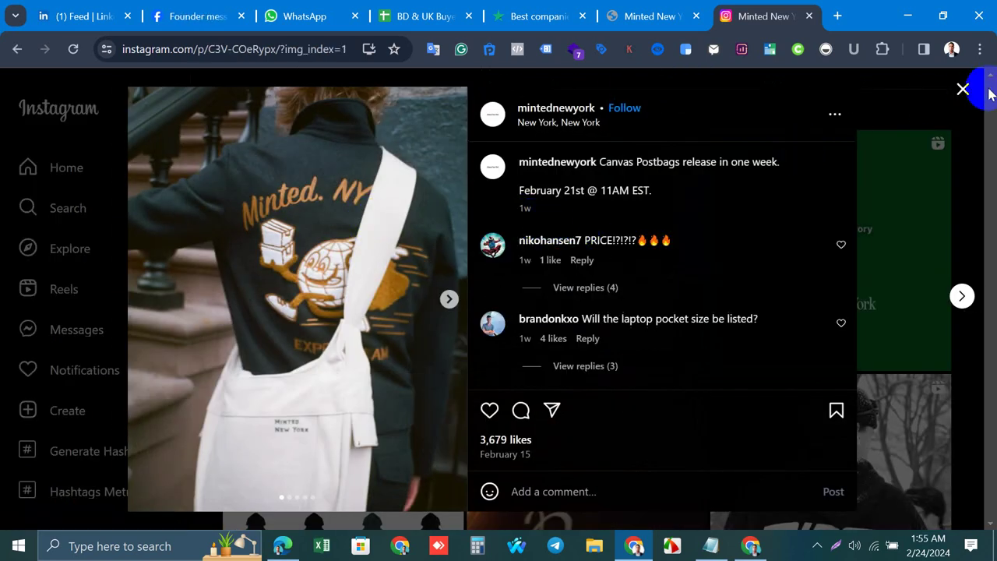
click(962, 89)
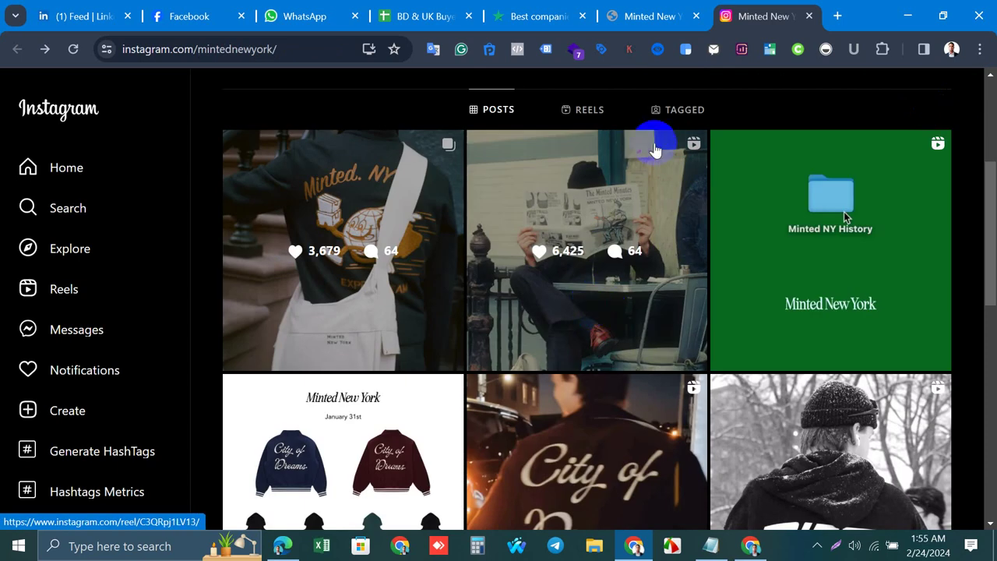
scroll(537, 361, up, 3)
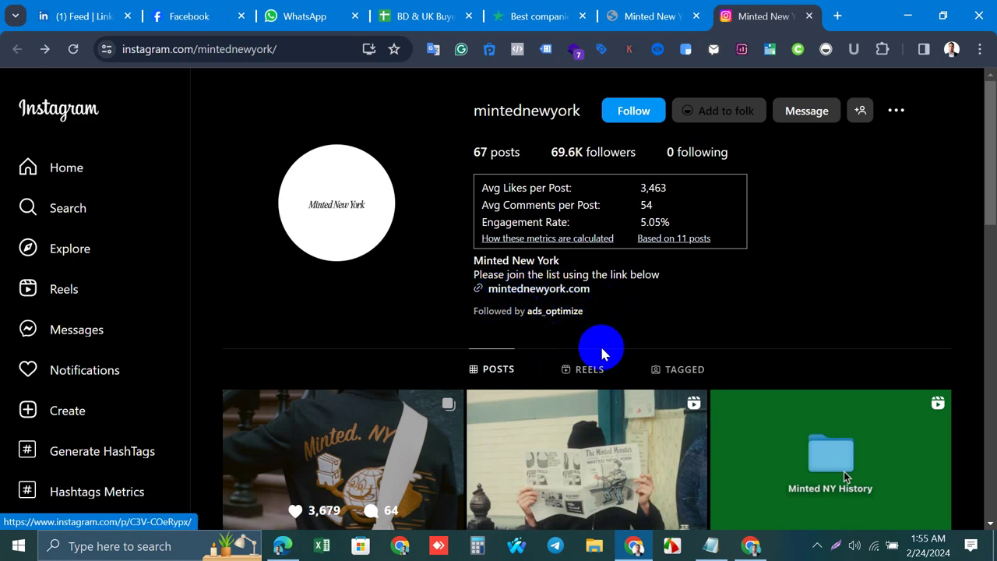
click(632, 117)
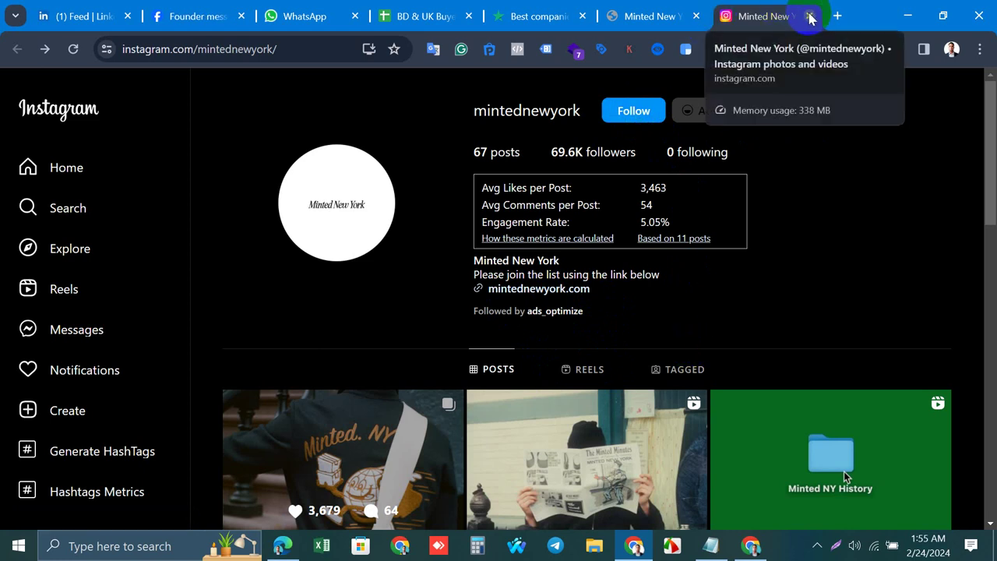
Close the Instagram, Minted New York and Trustpilot tabs to return to the BD & UK Buyer Information spreadsheet
click(695, 17)
click(695, 17)
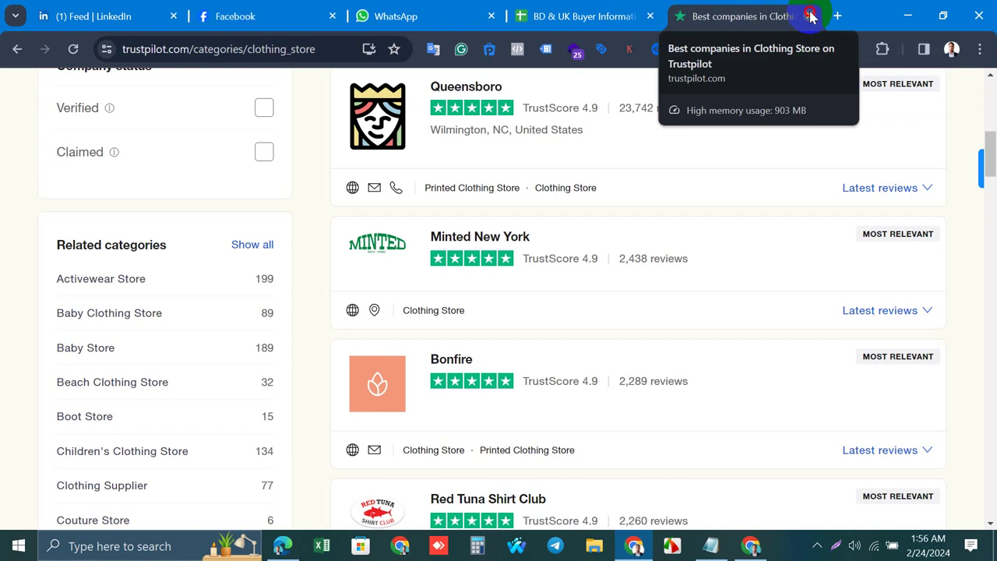
click(810, 17)
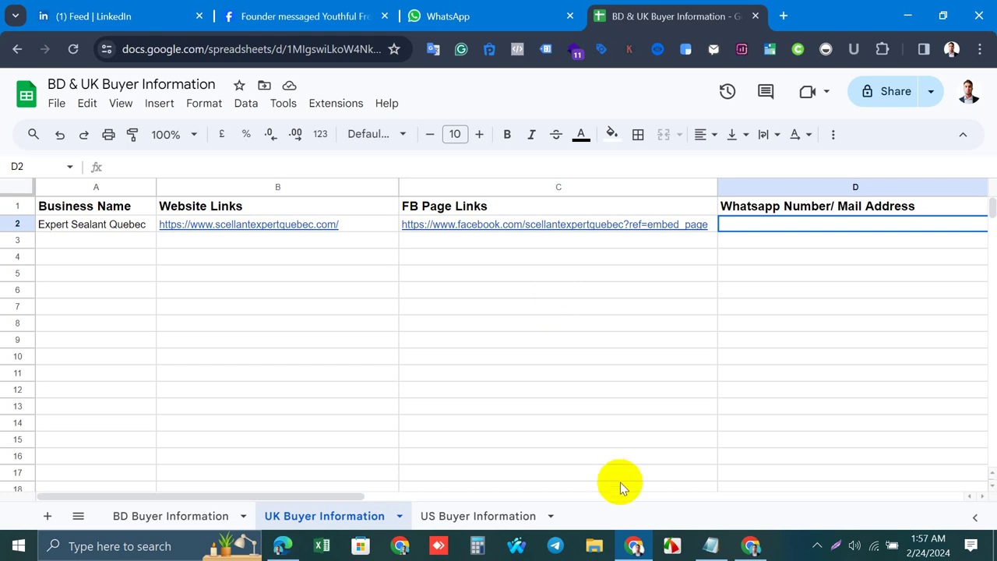
click(818, 549)
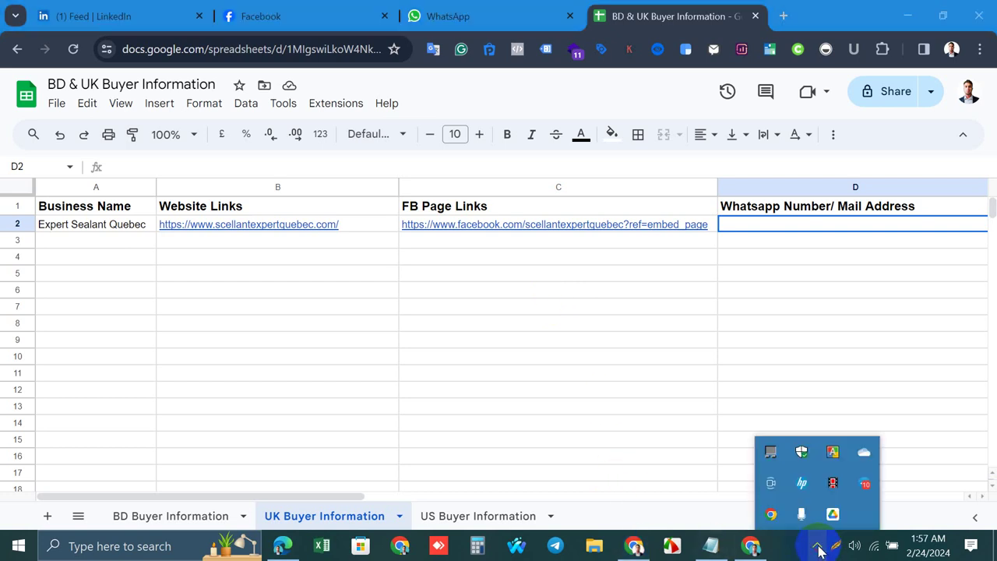